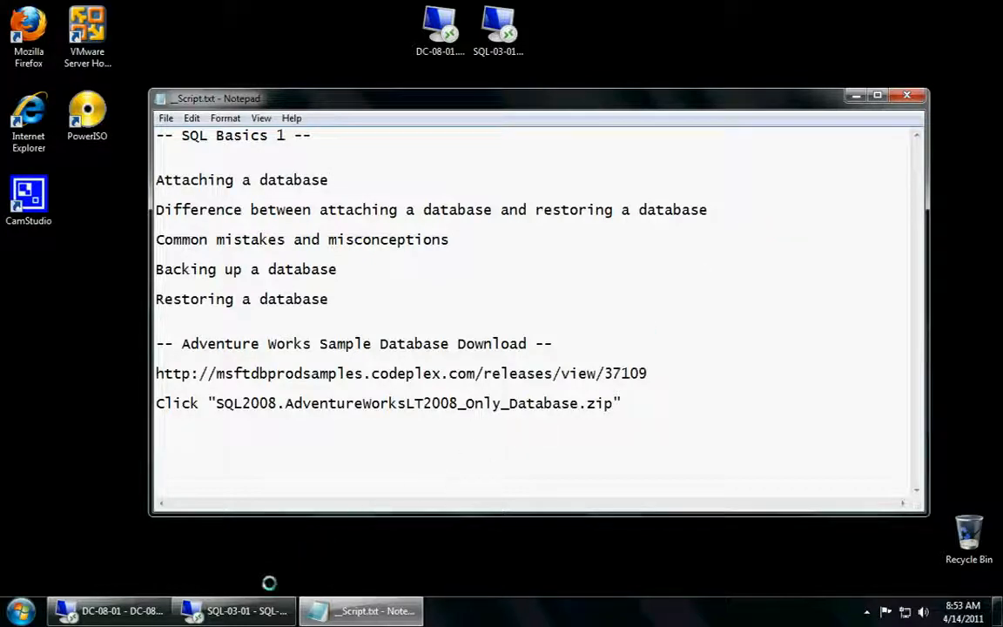
Start SQL Server Management Studio on the SQL-03-01 remote desktop and connect with SQL Server Authentication as sa, entering the login password.
left_click(256, 612)
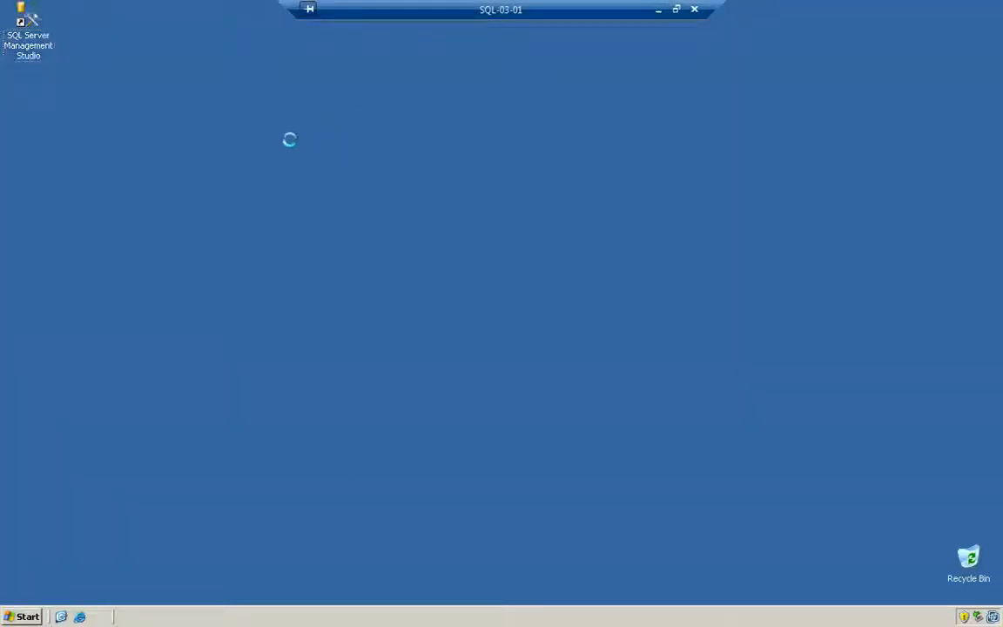
double_click(24, 45)
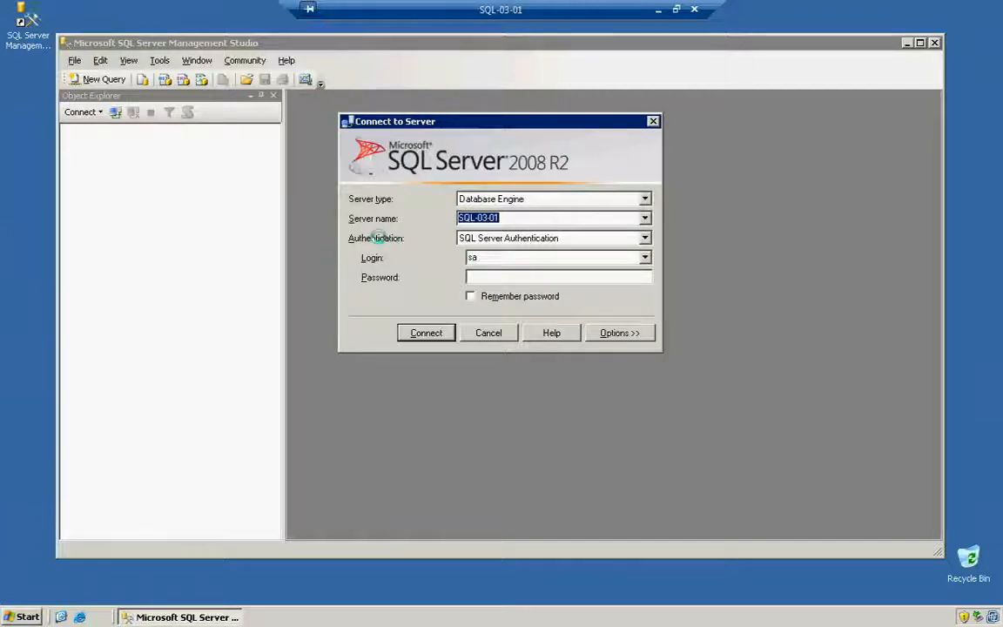
left_click(622, 237)
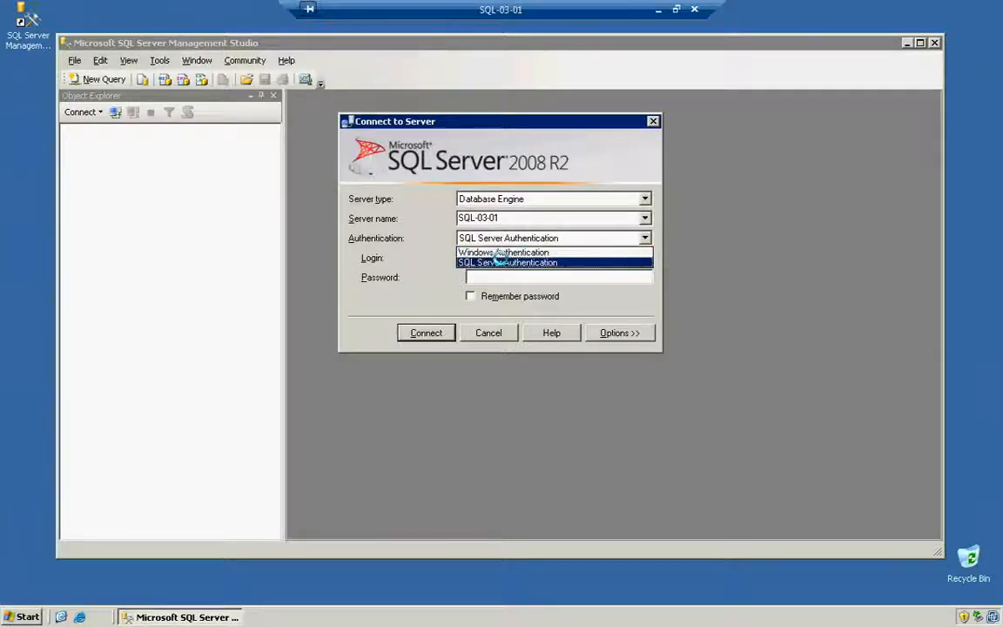
left_click(503, 262)
left_click(503, 276)
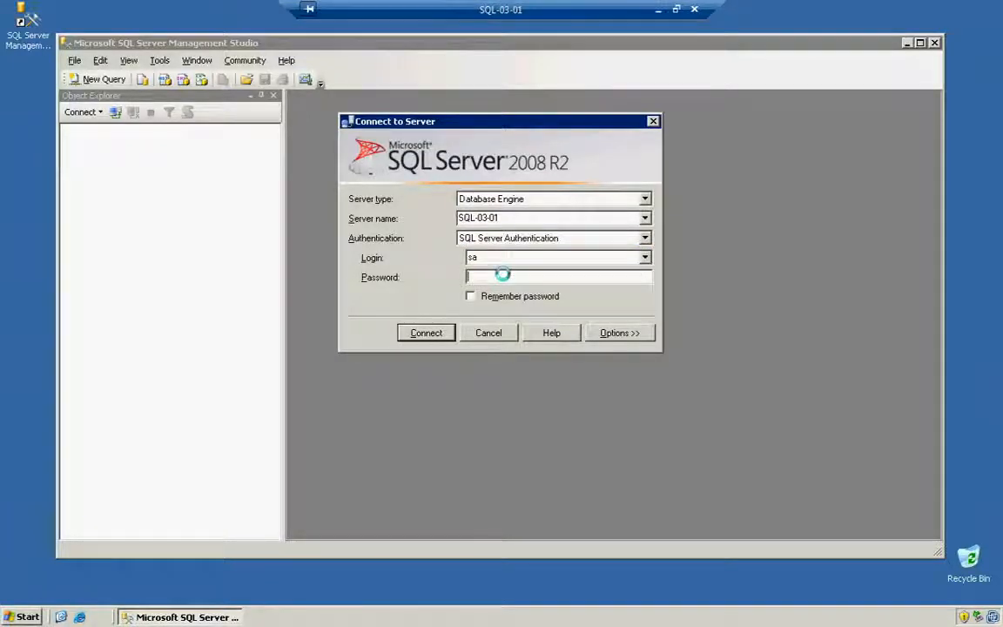
type("********")
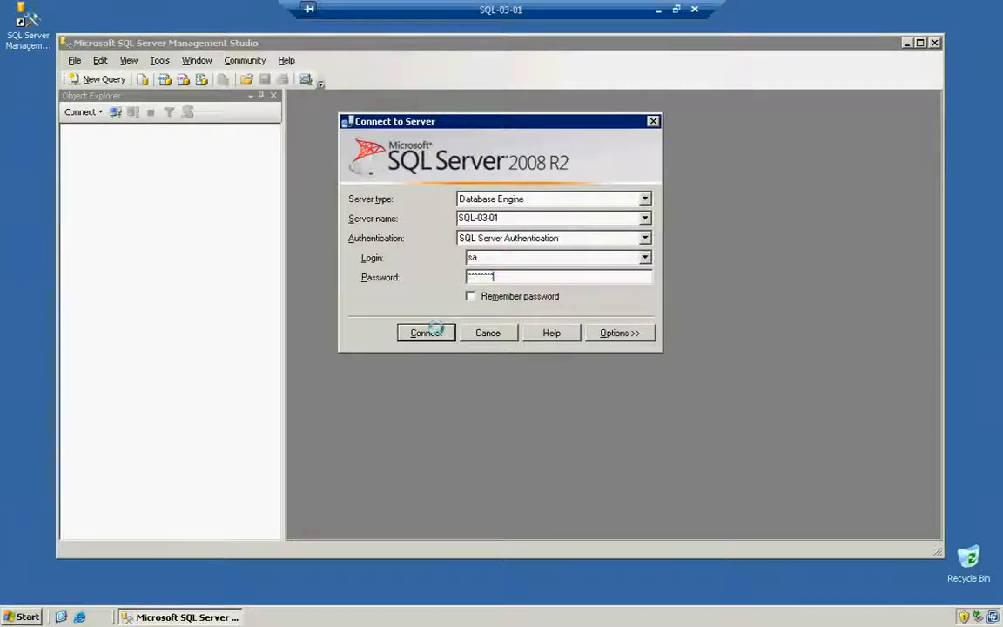
left_click(427, 333)
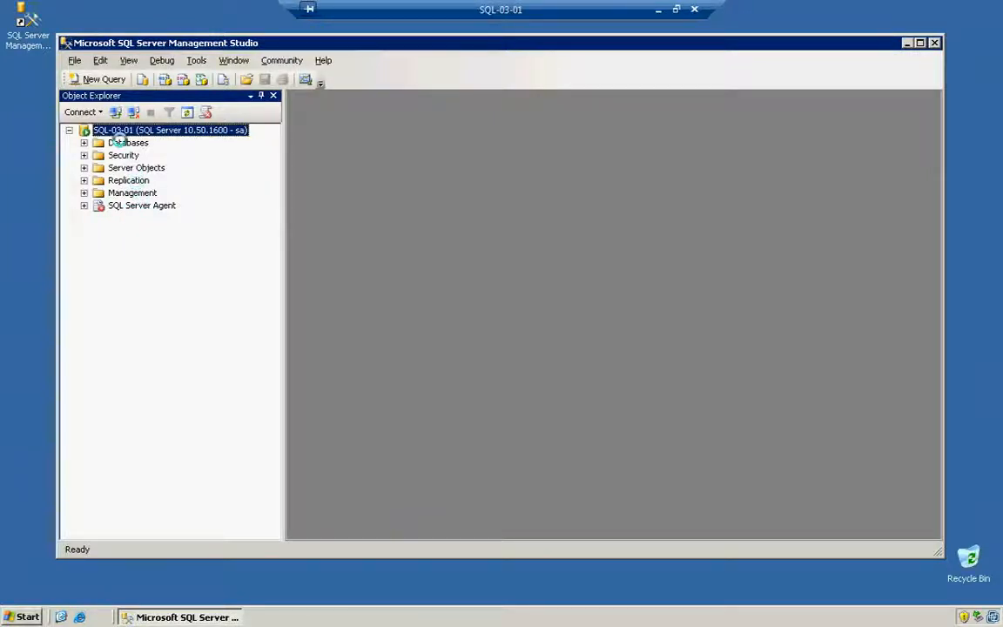
Expand the Databases folder of the SQL-03-01 server.
left_click(122, 143)
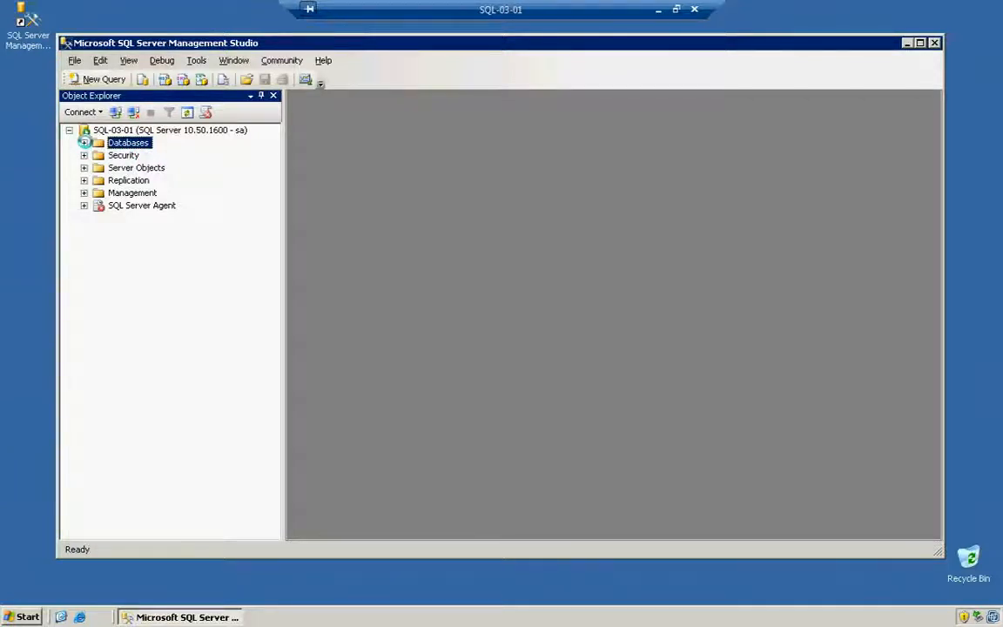
left_click(83, 142)
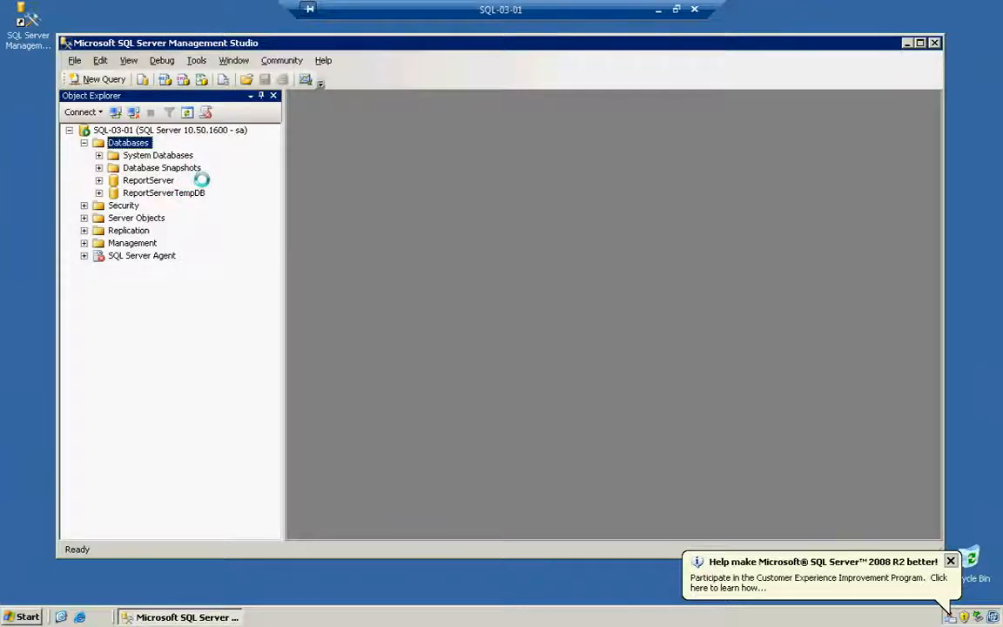
Browse the server's files to C:\Program Files\Microsoft SQL Server\MSSQL10_50.MSSQLSERVER\MSSQL.
left_click(25, 617)
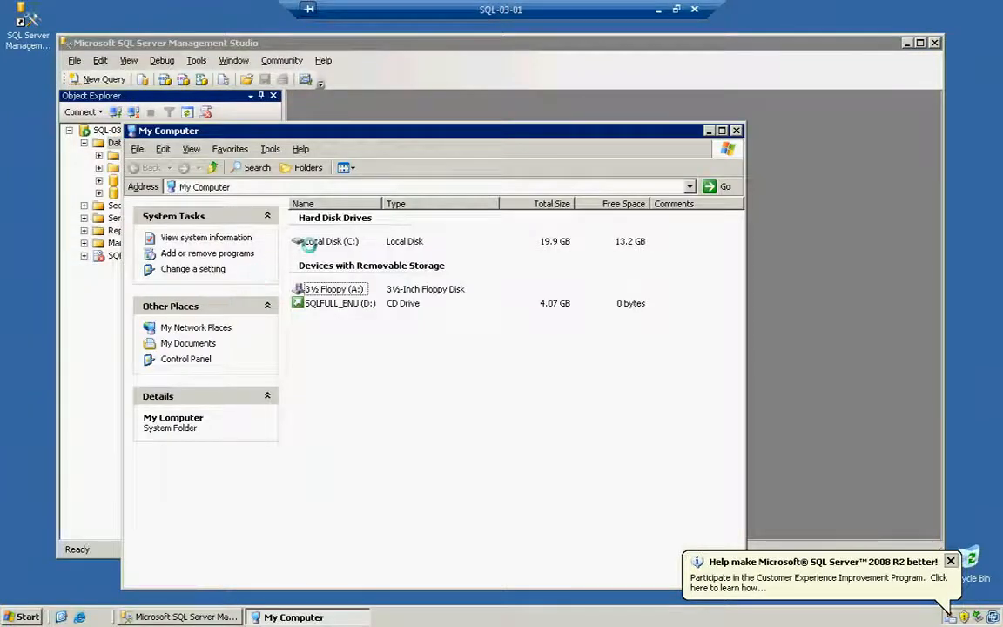
double_click(329, 241)
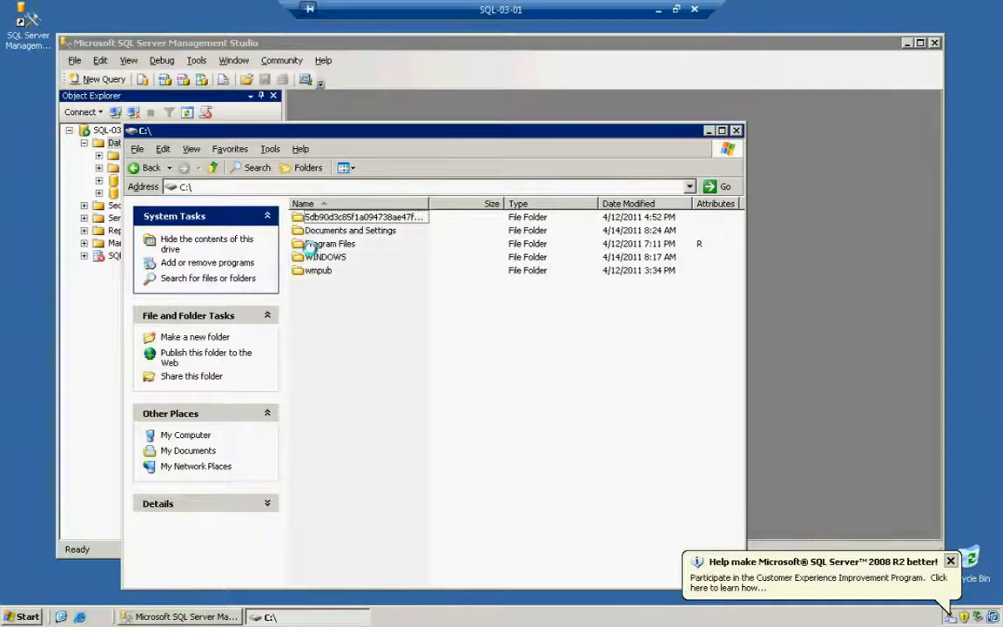
double_click(310, 245)
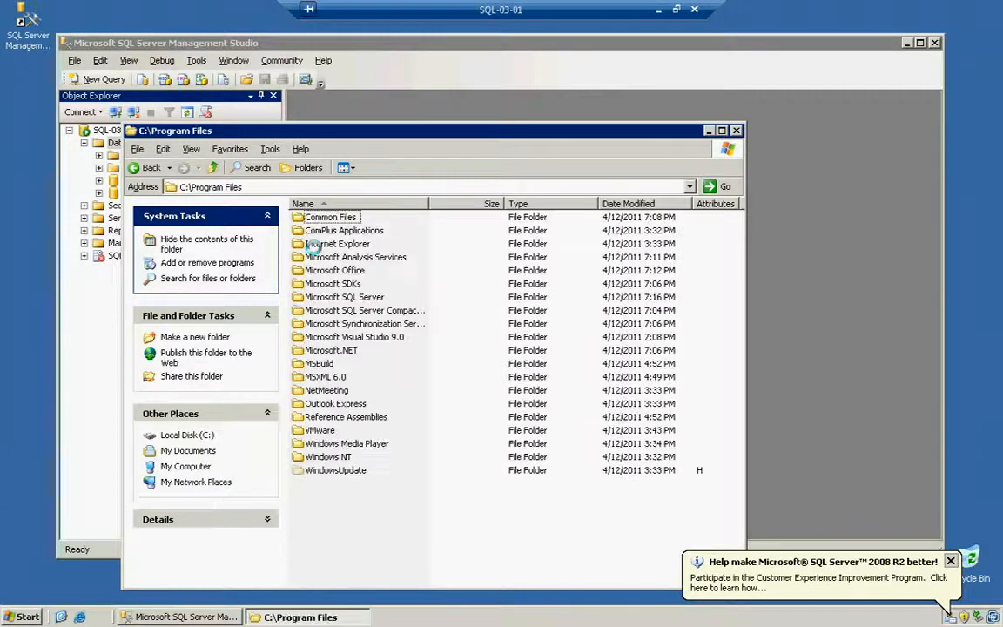
double_click(346, 297)
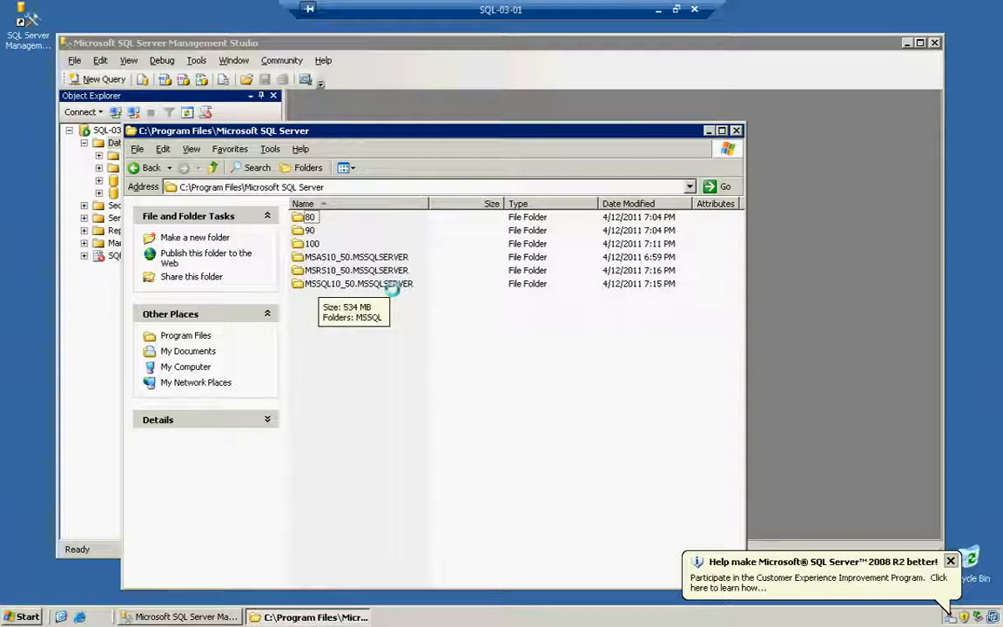
left_click_drag(428, 204, 459, 205)
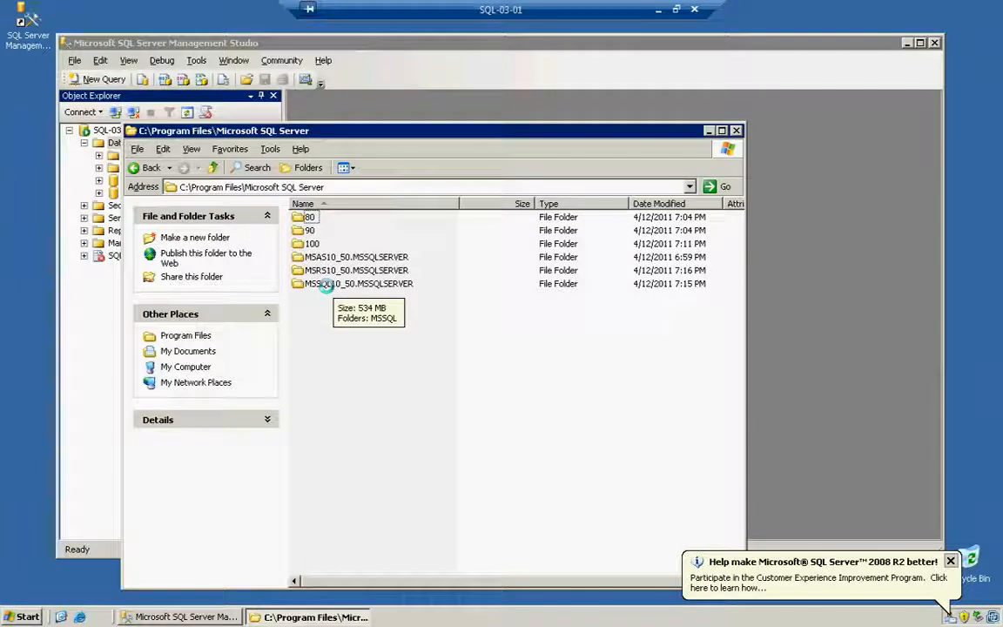
double_click(326, 285)
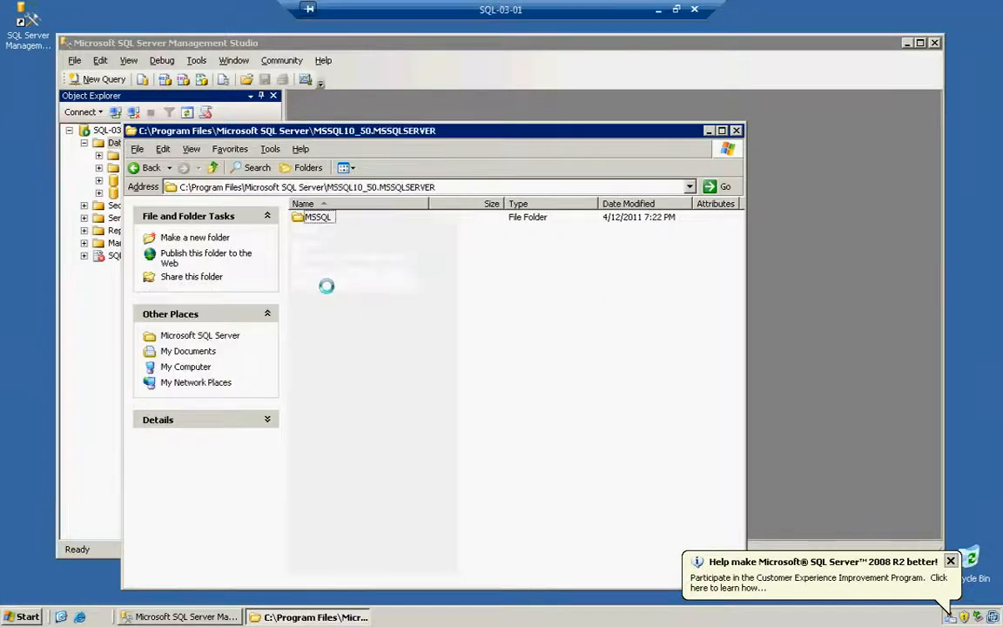
double_click(319, 217)
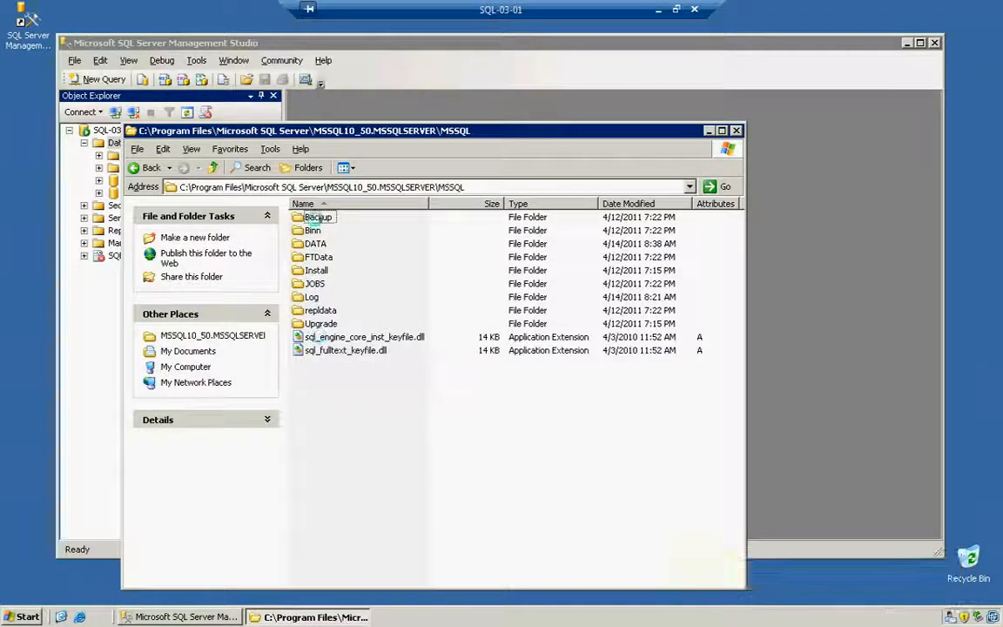
Go through the MSSQL instance's subfolders one by one, from Backup down to Upgrade.
left_click(317, 218)
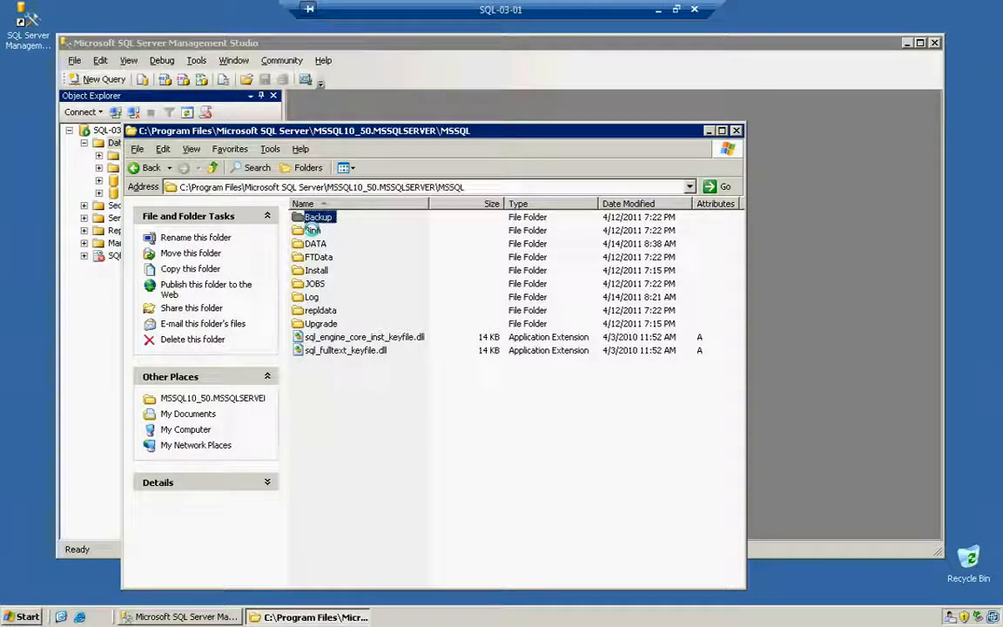
left_click(312, 230)
left_click(313, 244)
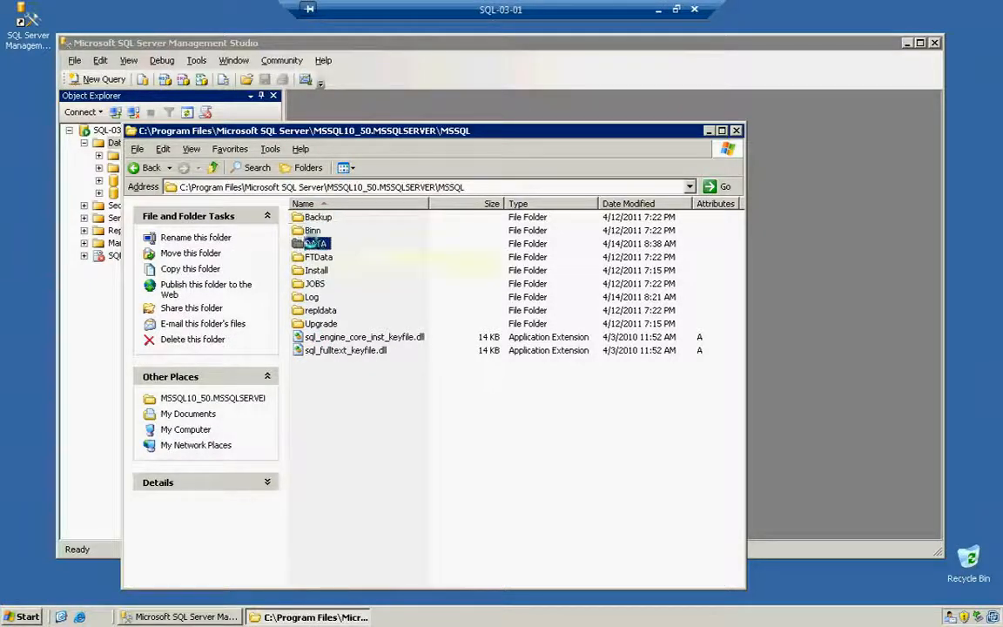
left_click(313, 257)
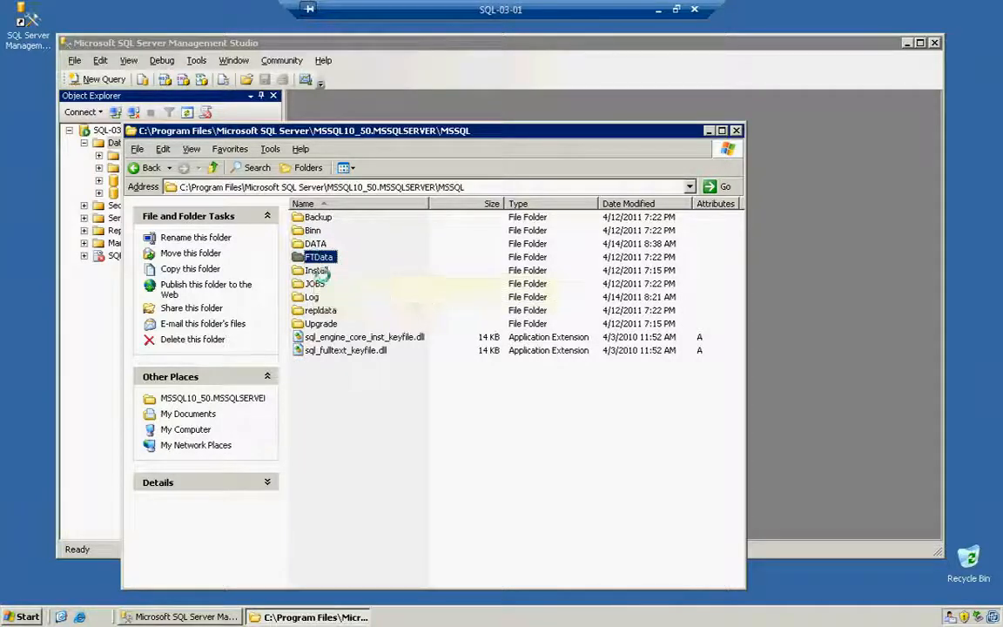
left_click(300, 270)
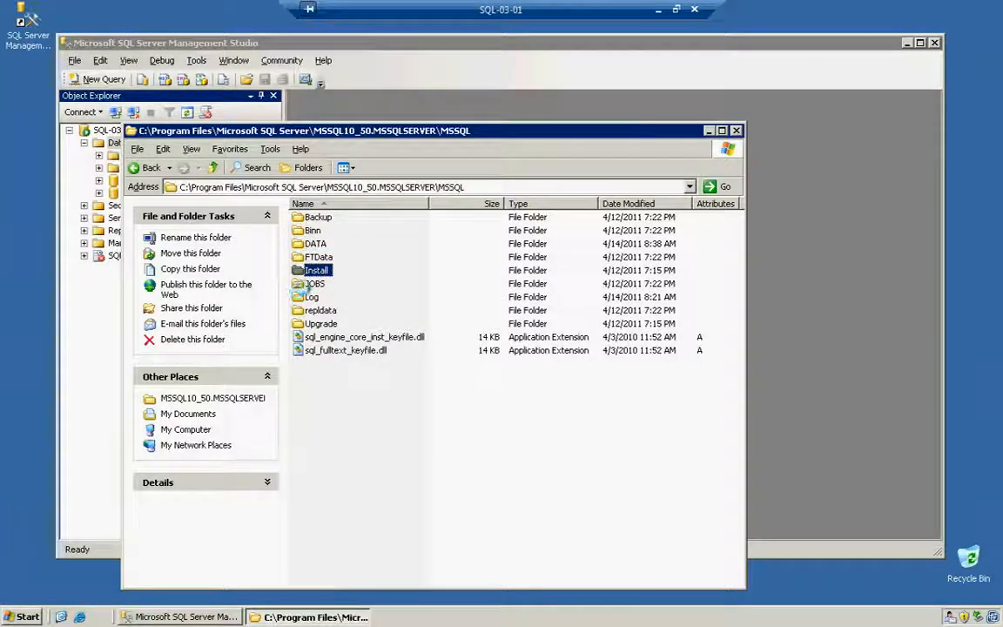
left_click(301, 284)
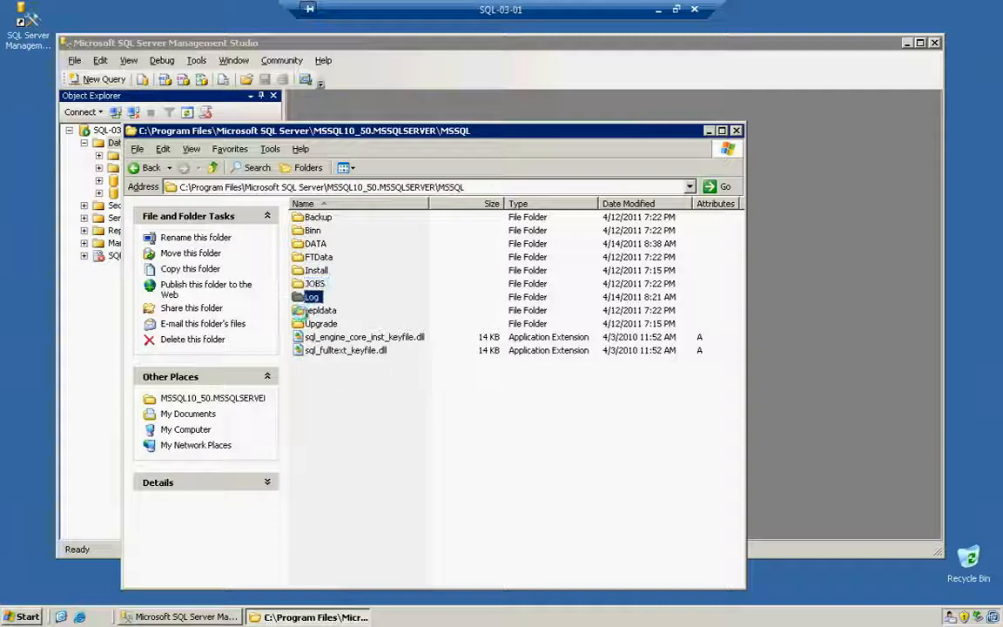
left_click(300, 311)
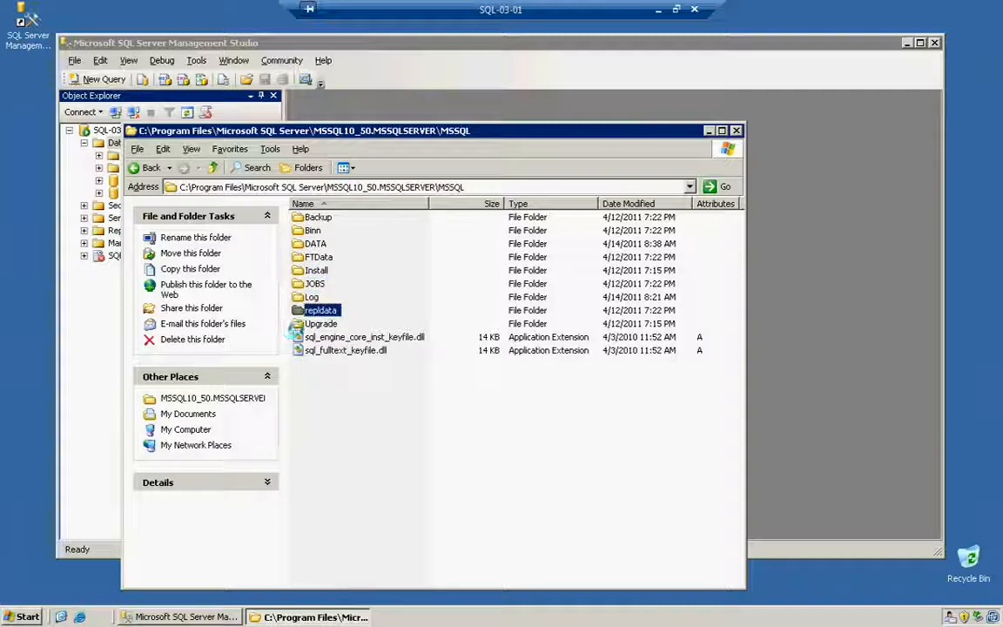
key("Down")
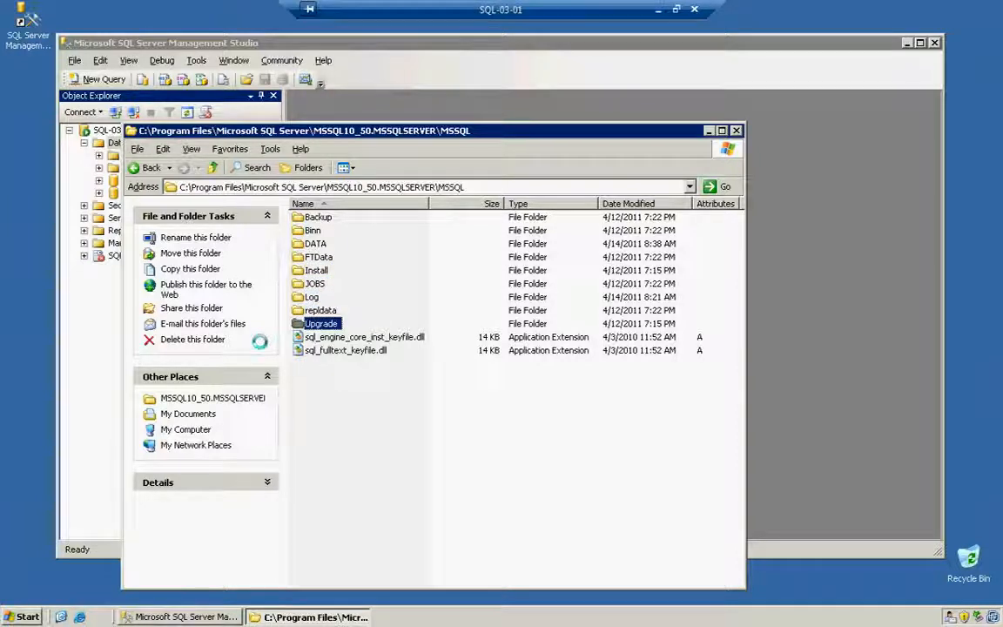
Open the DATA folder and highlight the database files from master.mdf through templog.ldf.
double_click(311, 244)
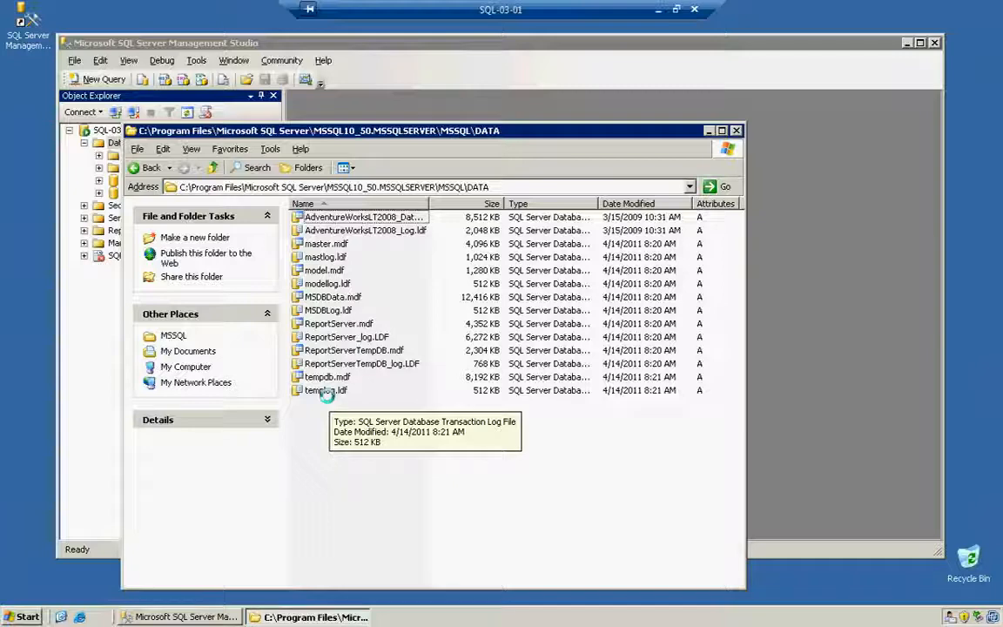
left_click(326, 391)
left_click(338, 248, "shift")
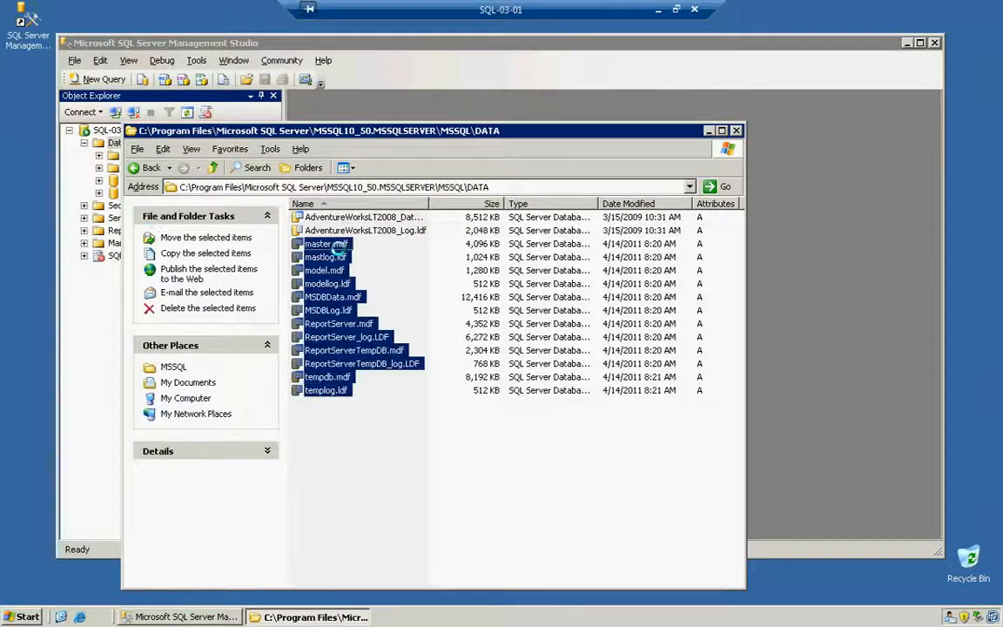
left_click(366, 406)
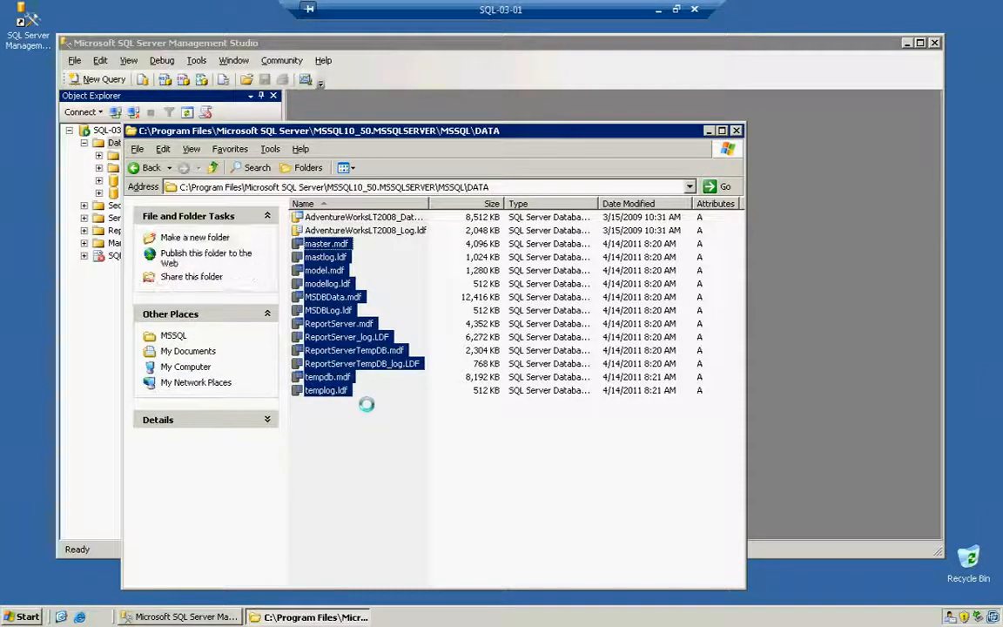
Highlight the data and log files of ReportServer and ReportServerTempDB, and clear the selection.
left_click(340, 325)
left_click(346, 337, "shift")
left_click(346, 351, "shift")
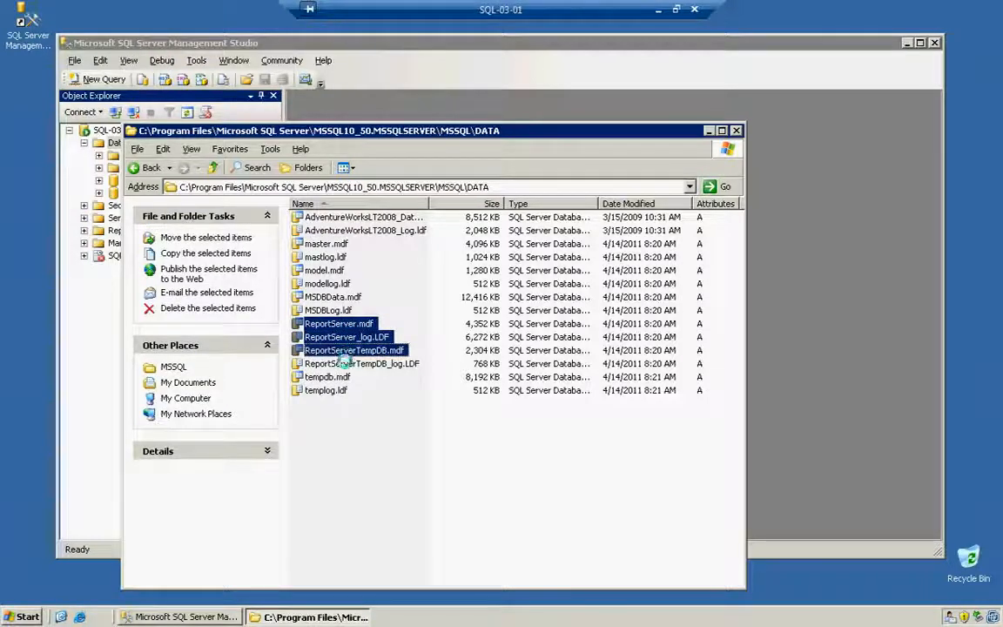
left_click(341, 363, "shift")
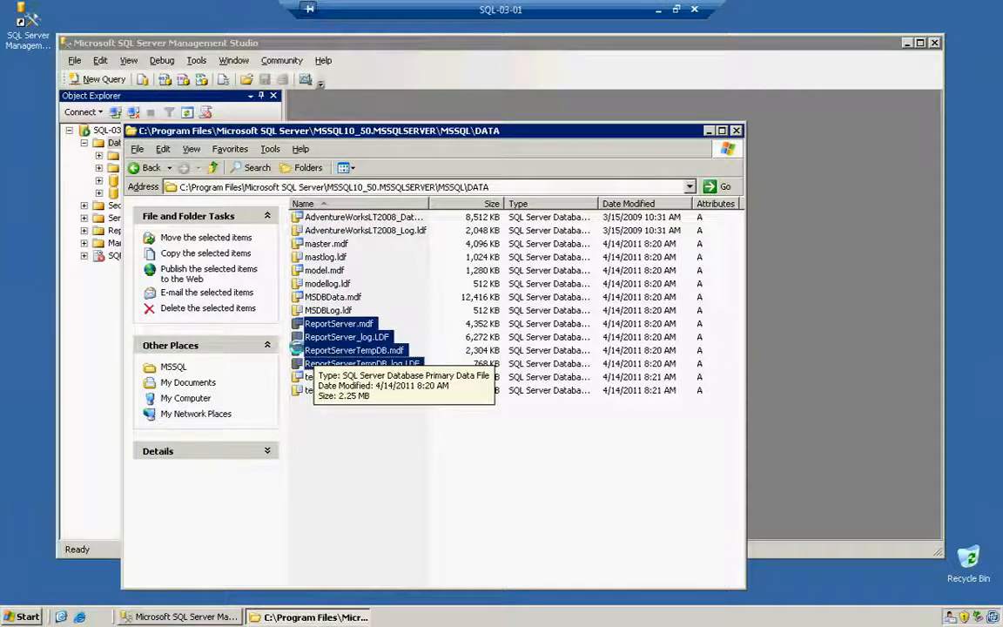
left_click(374, 446)
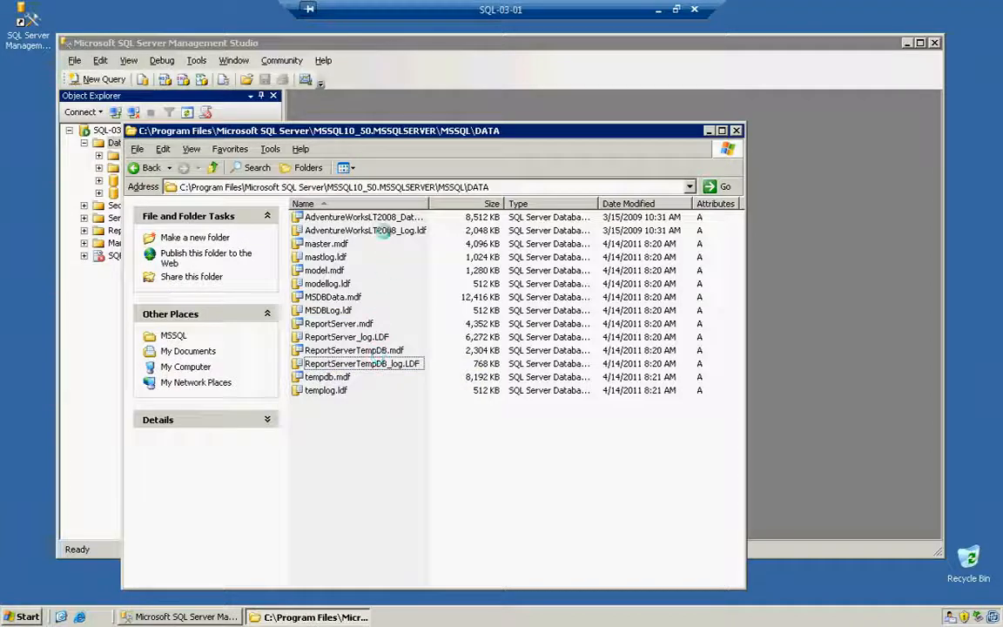
Widen the file name column and examine the AdventureWorksLT2008 data file and log file, individually and as a pair.
left_click(349, 229)
left_click_drag(430, 203, 510, 203)
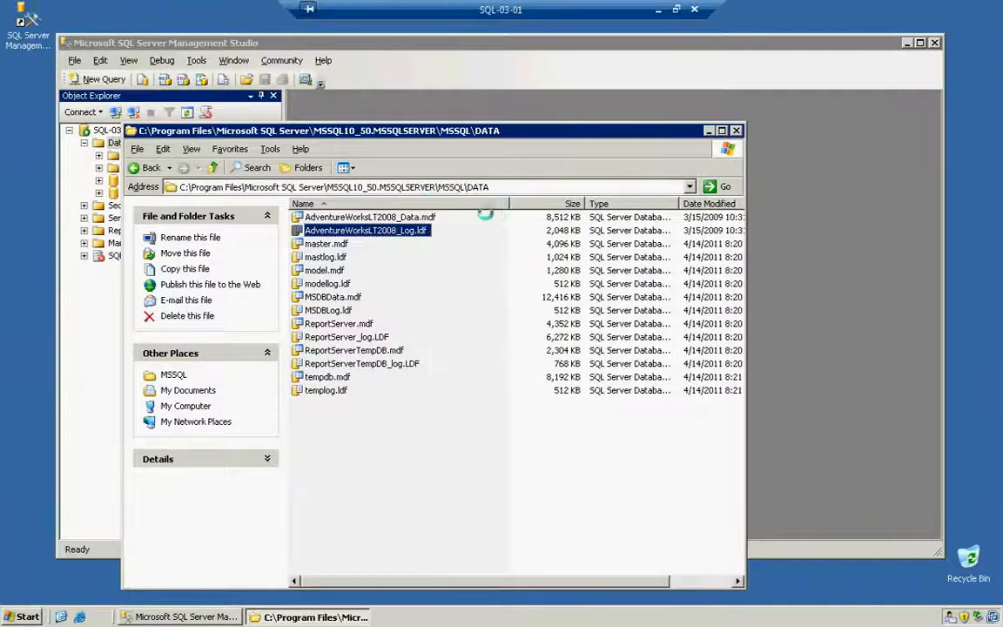
left_click(432, 218)
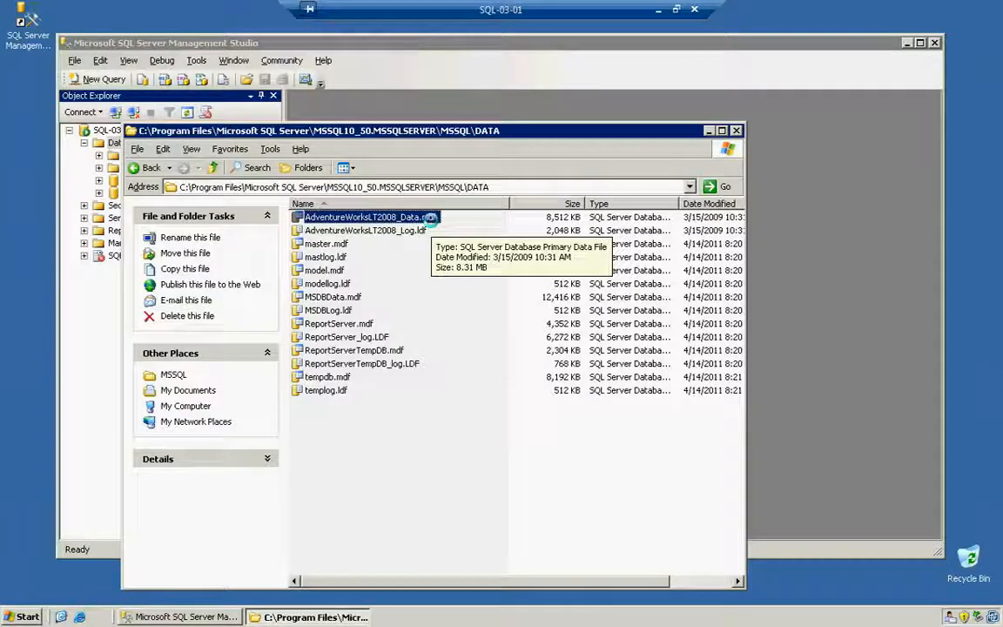
left_click(410, 237)
left_click(409, 232)
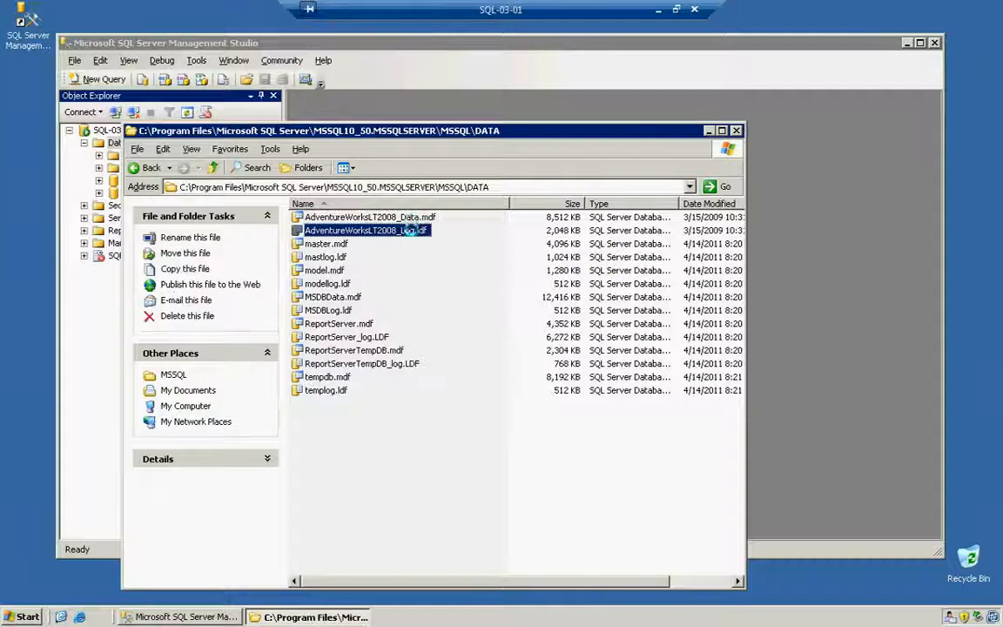
left_click(411, 219)
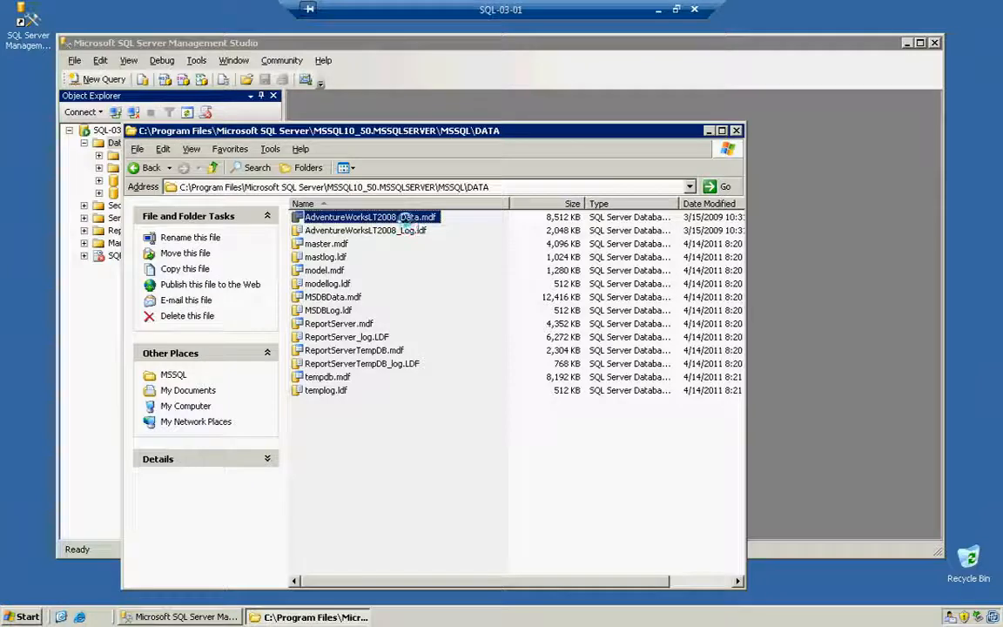
left_click(399, 230, "ctrl")
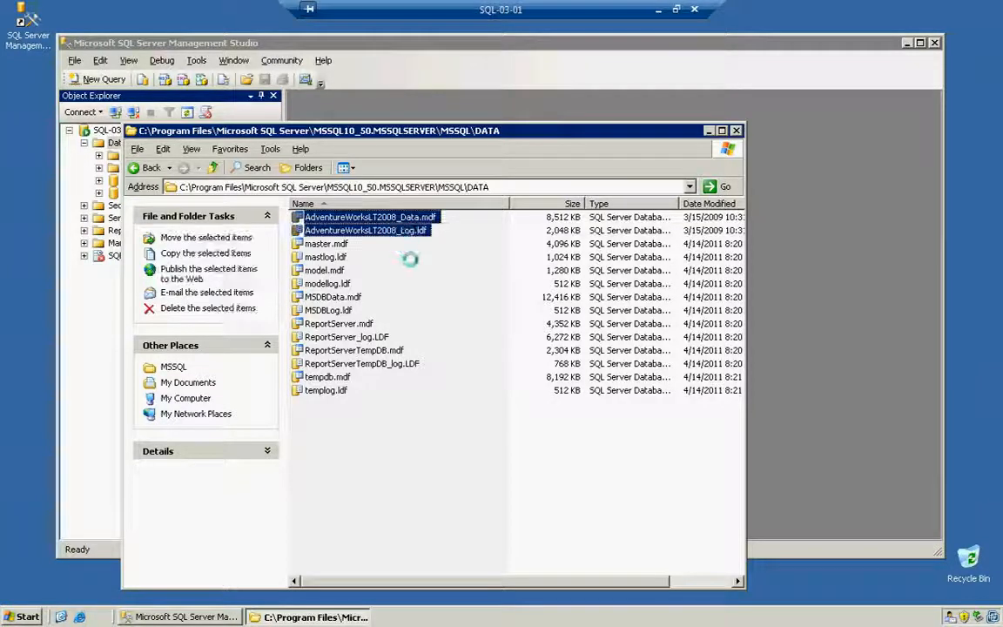
left_click(375, 443)
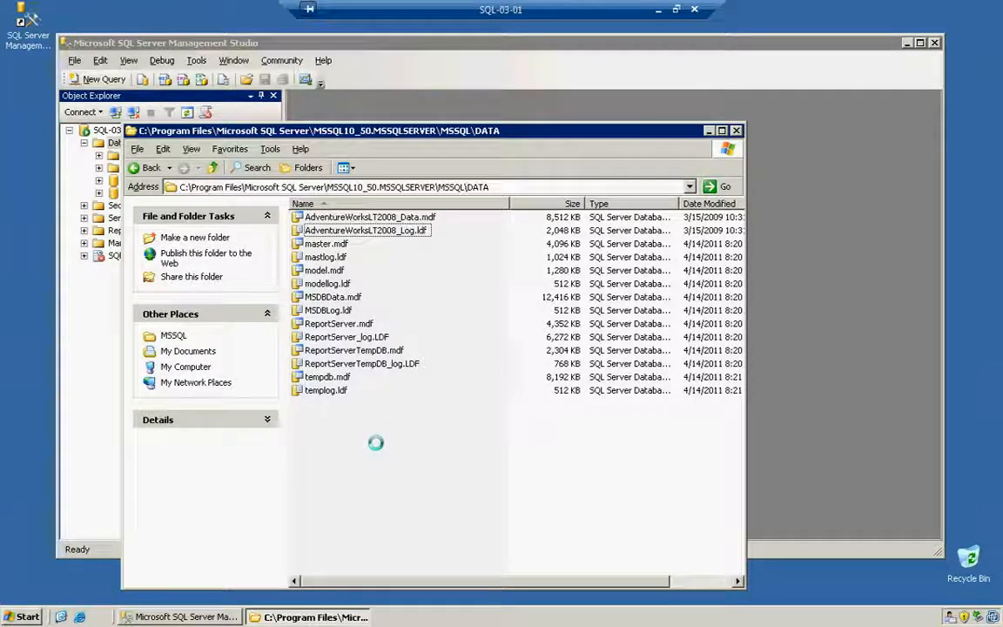
Check the DATA folder's security permissions for the SQLServerMSSQLUser group, cancel its properties and close the folder window.
right_click(375, 421)
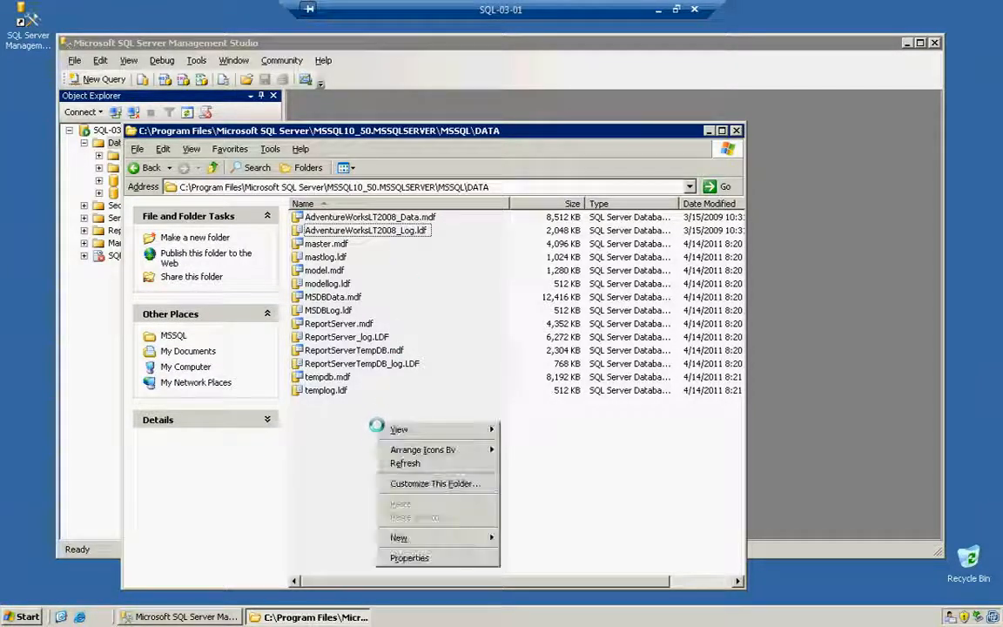
left_click(398, 557)
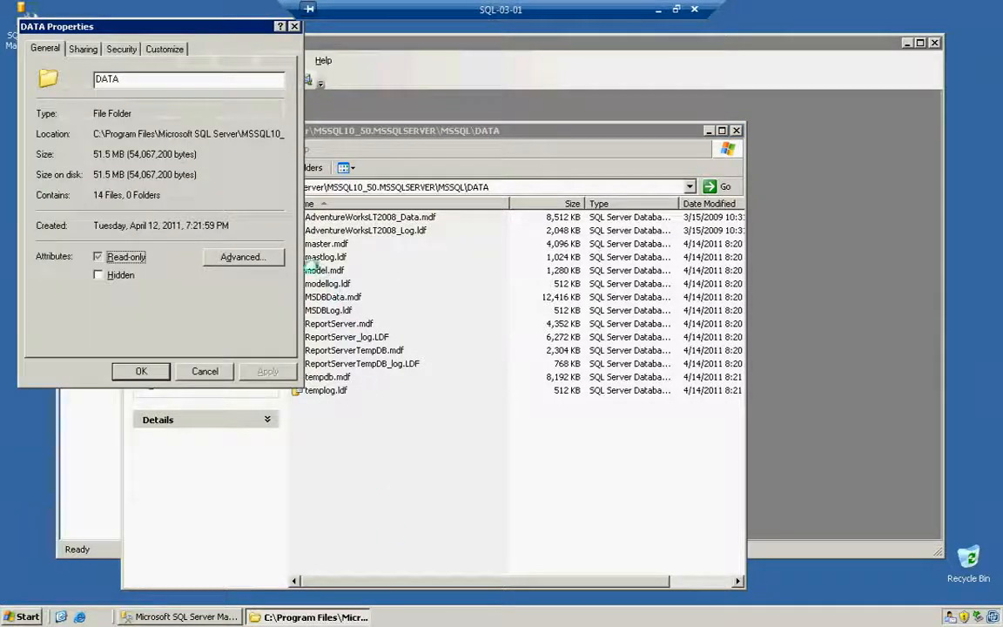
left_click(112, 48)
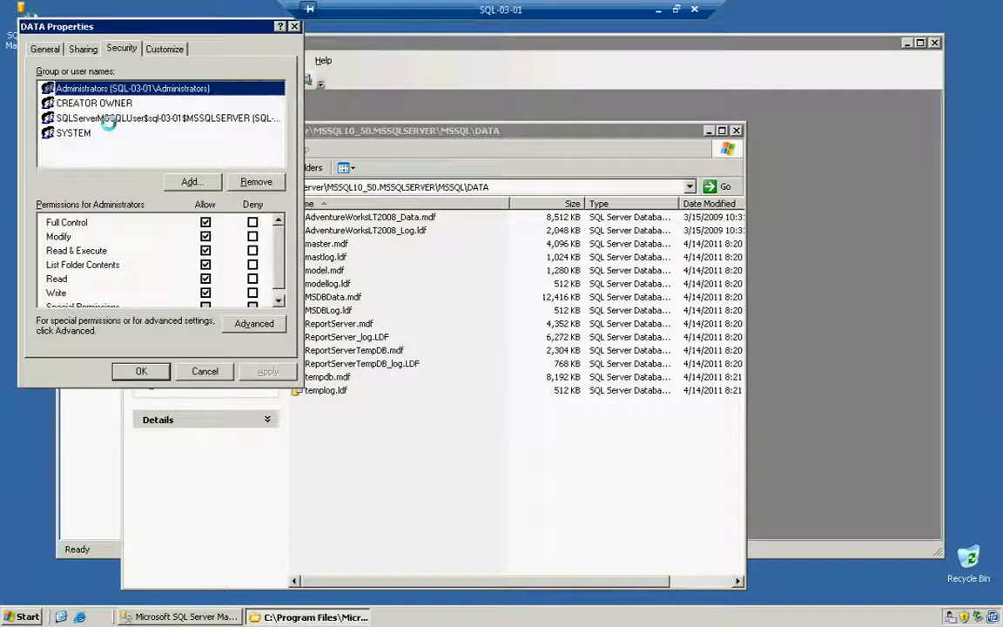
left_click(102, 119)
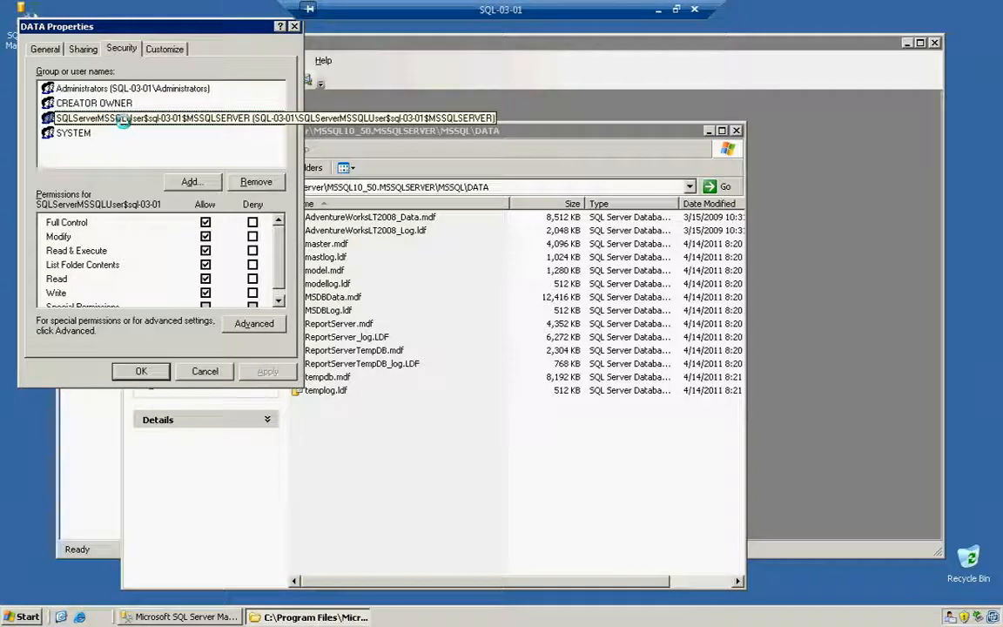
left_click(195, 118)
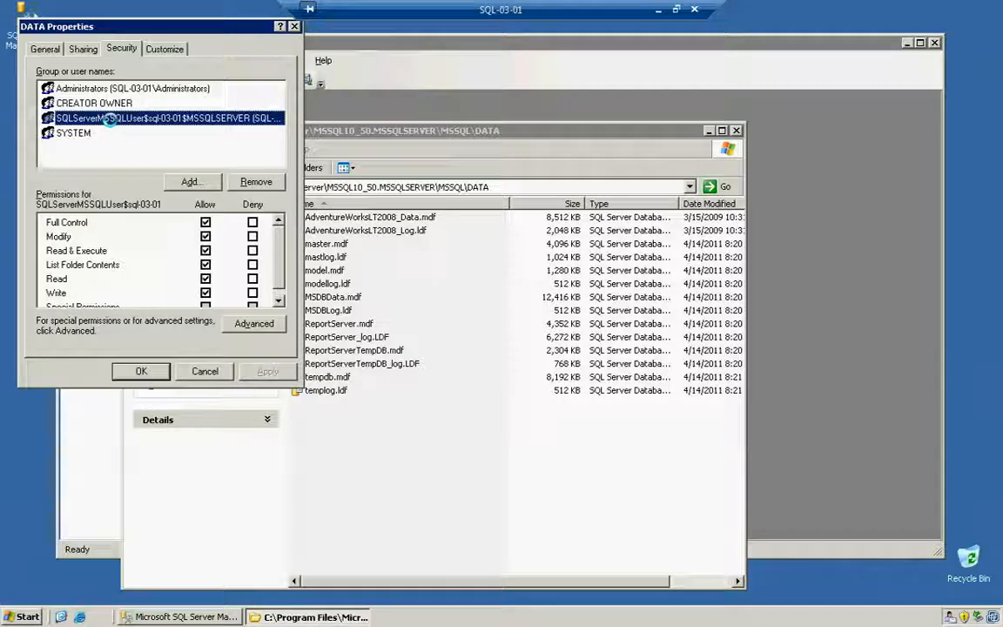
left_click(204, 371)
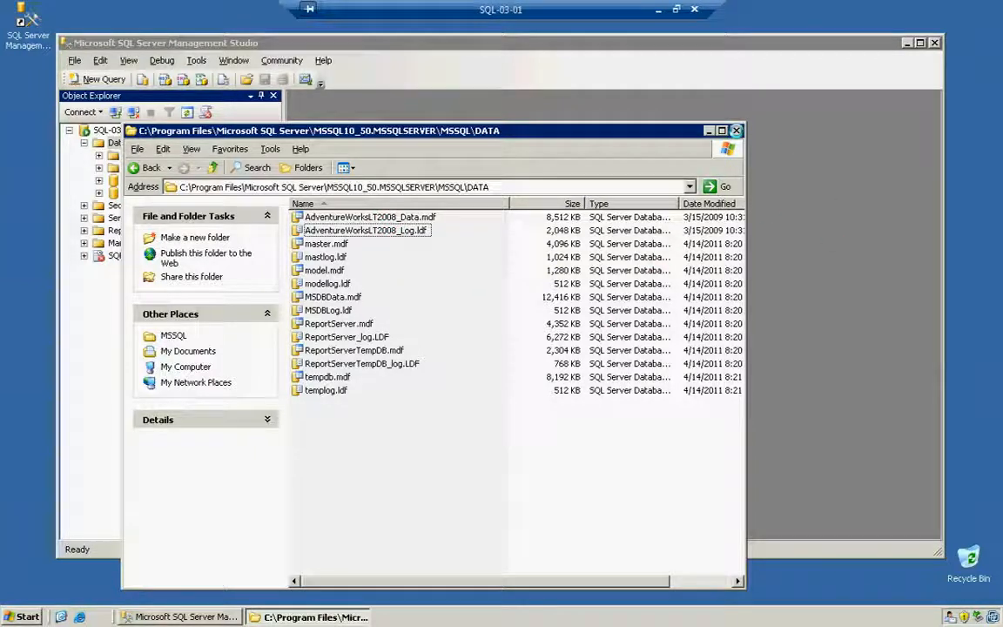
left_click(736, 130)
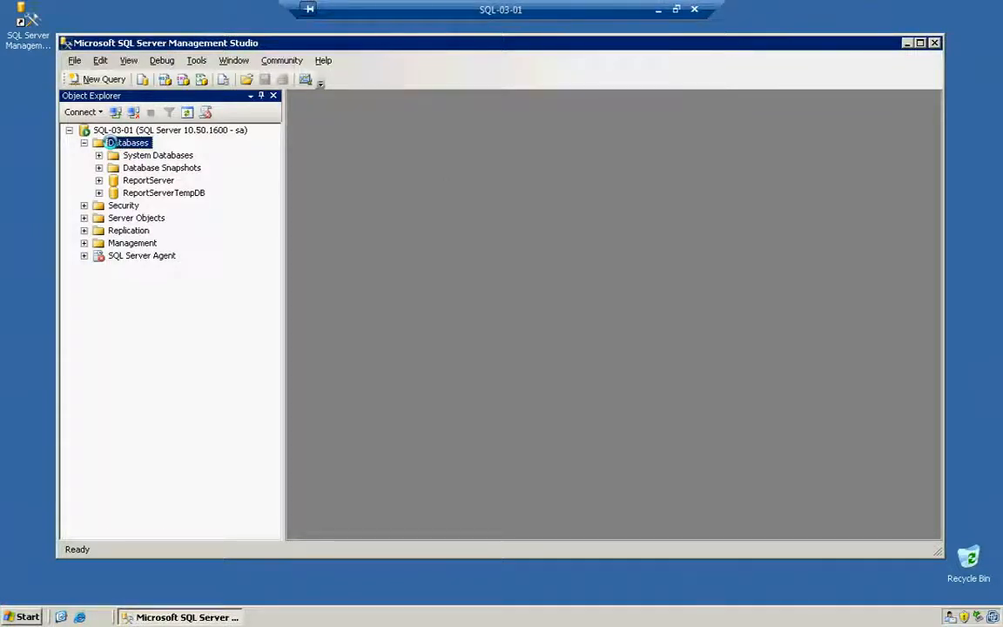
Start attaching a database to the server and add AdventureWorksLT2008_Data.mdf from the DATA folder.
right_click(110, 143)
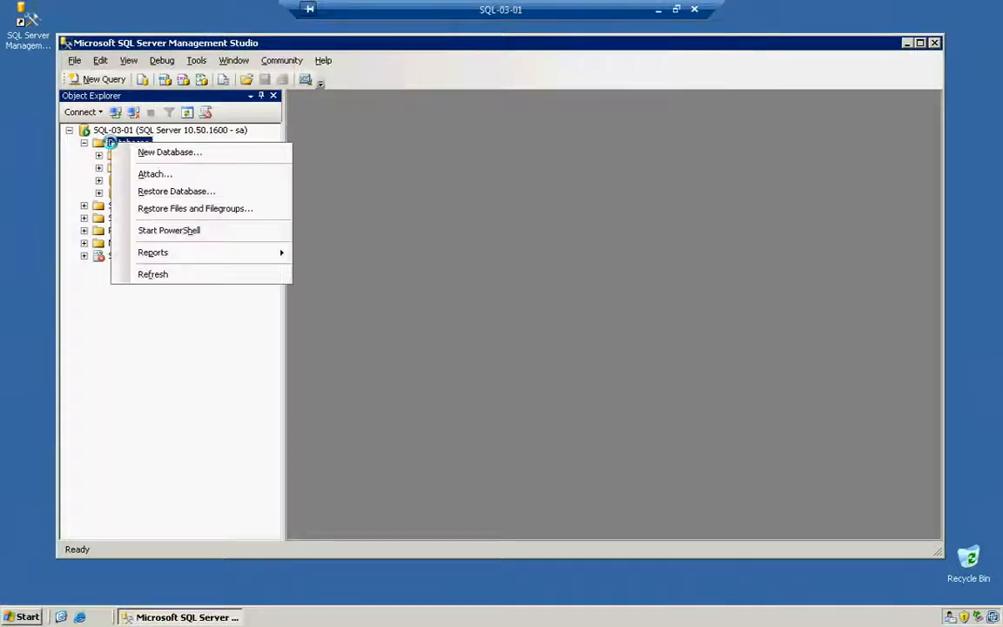
left_click(177, 173)
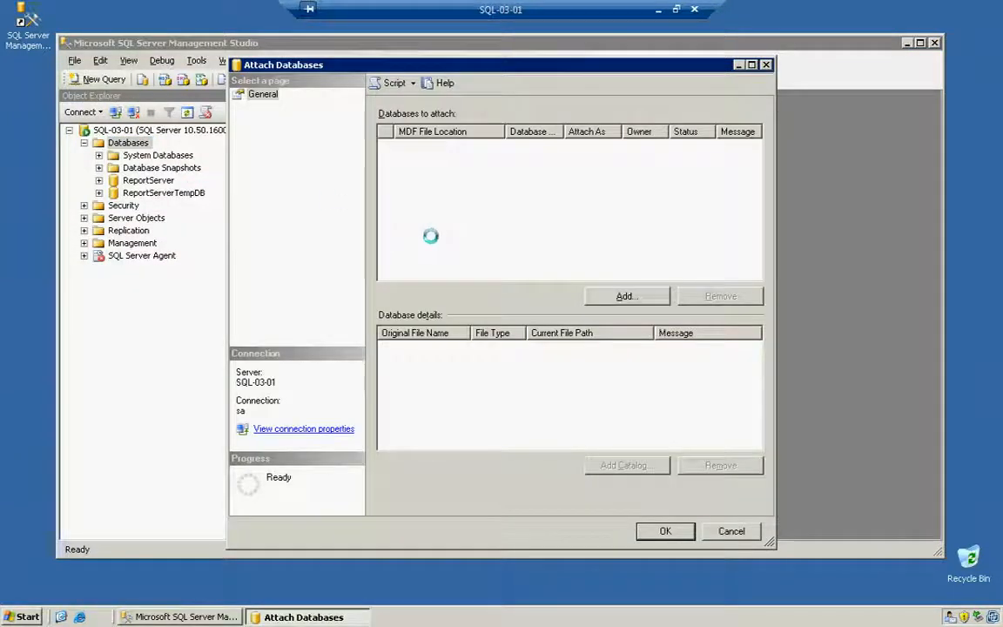
left_click(623, 296)
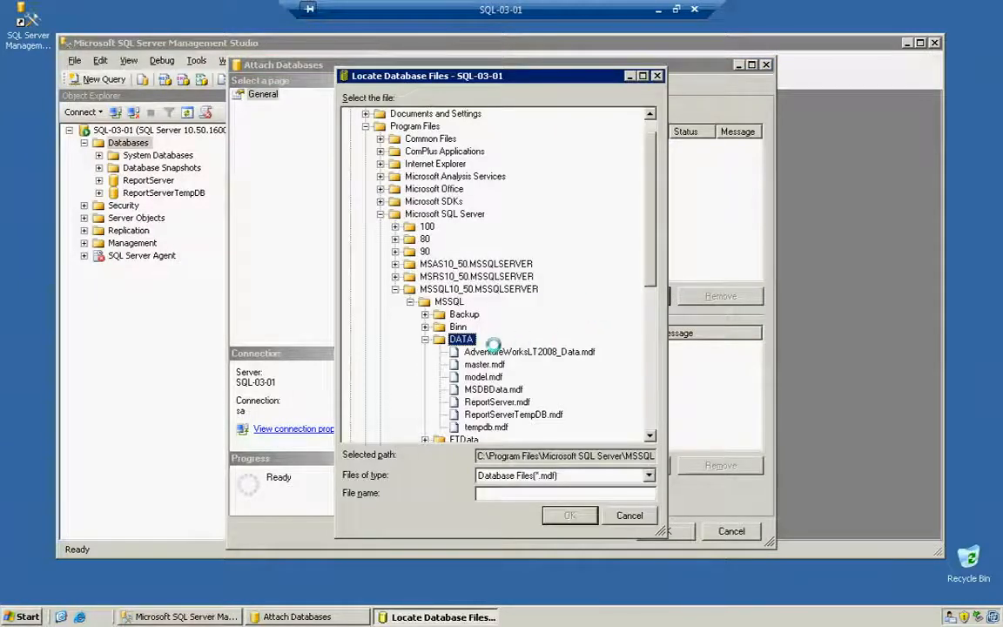
left_click(575, 351)
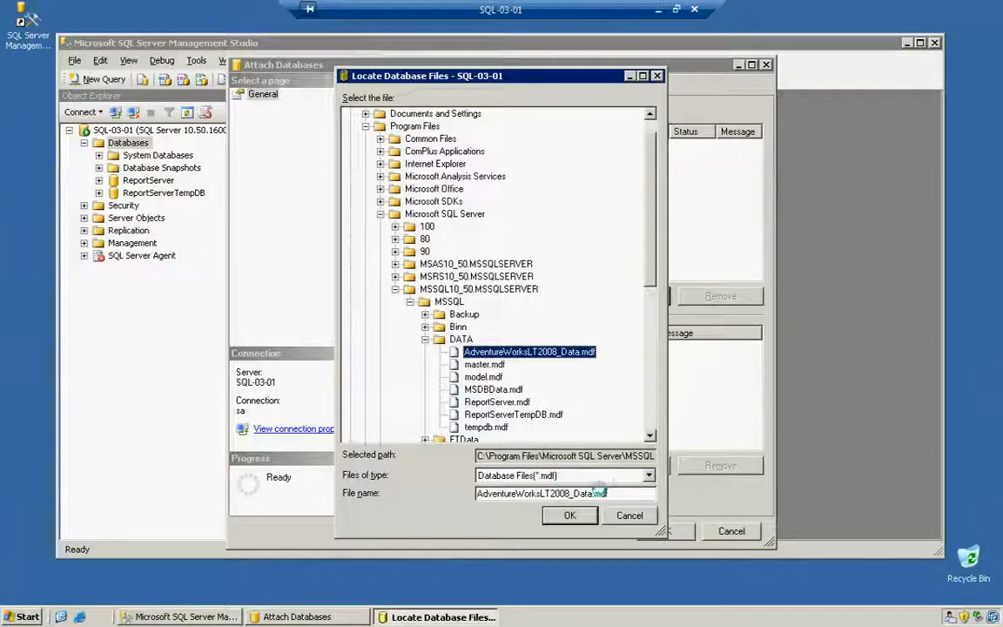
left_click(568, 516)
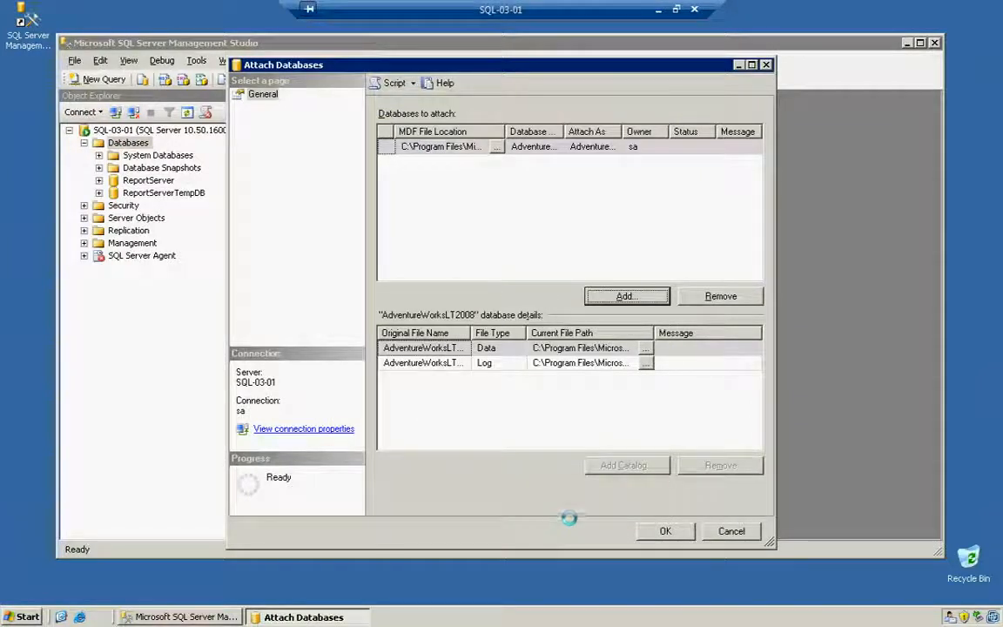
Inspect the current file paths of the AdventureWorksLT2008 data and log files through to the file names.
left_click(482, 363)
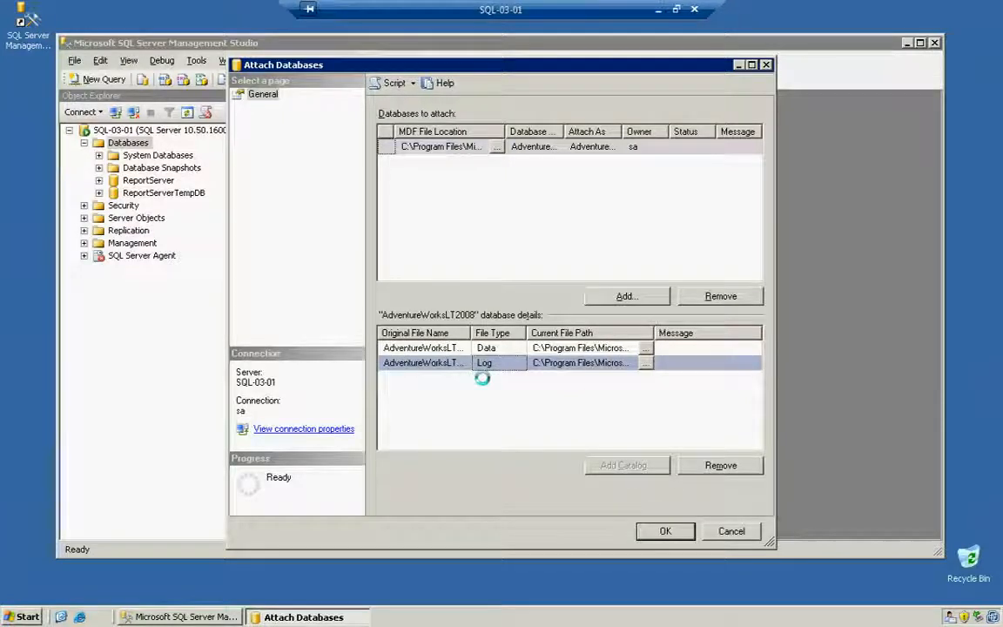
left_click(571, 347)
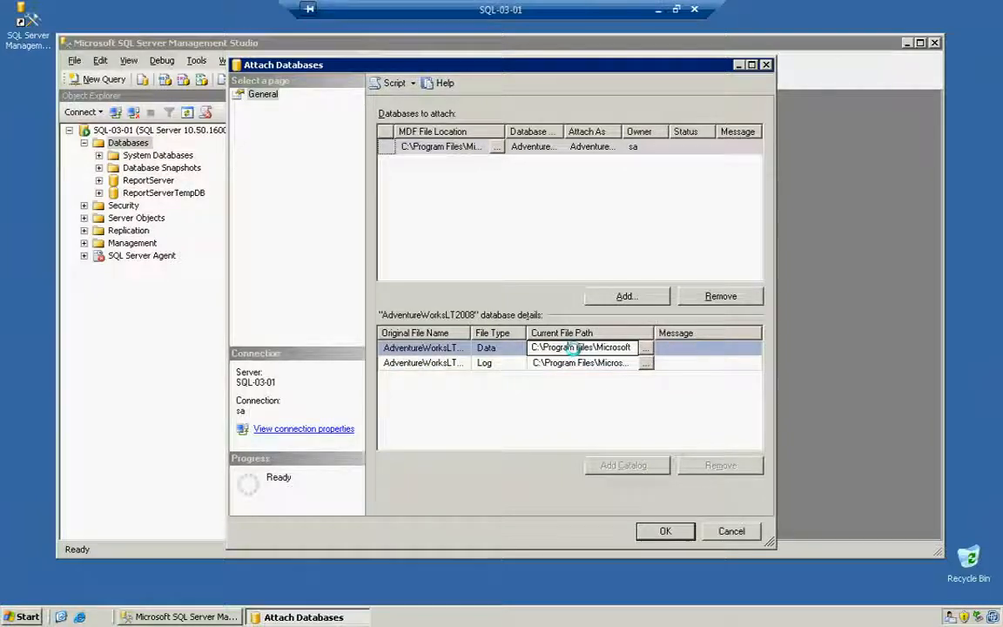
key("End")
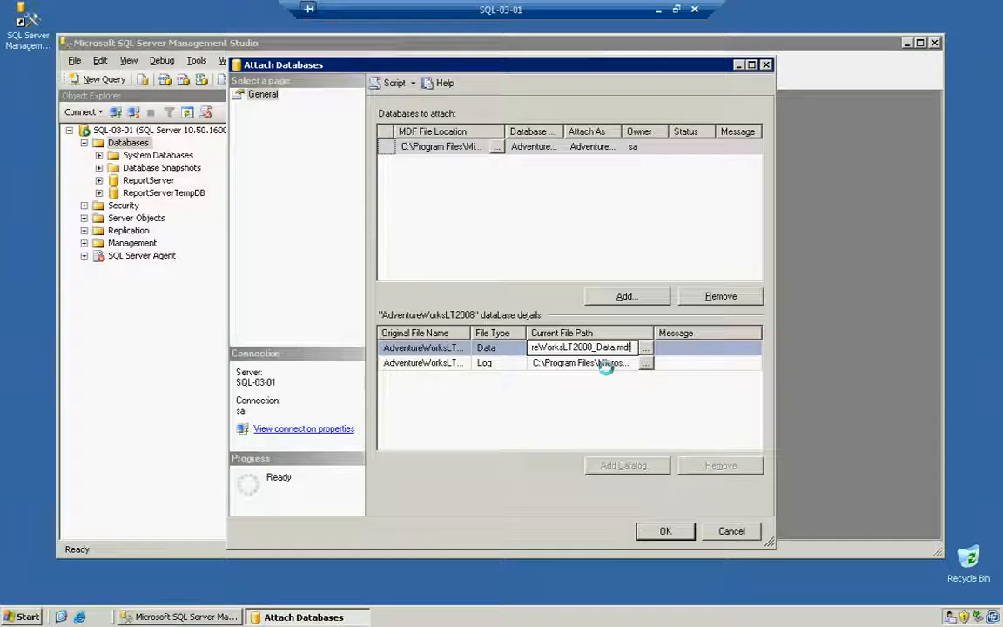
left_click(607, 363)
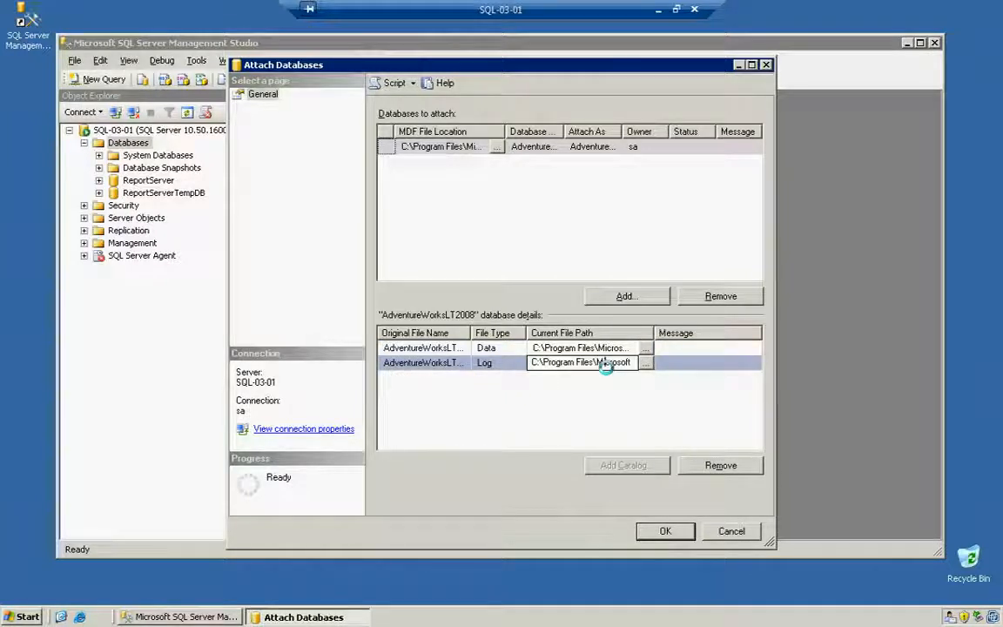
key("End")
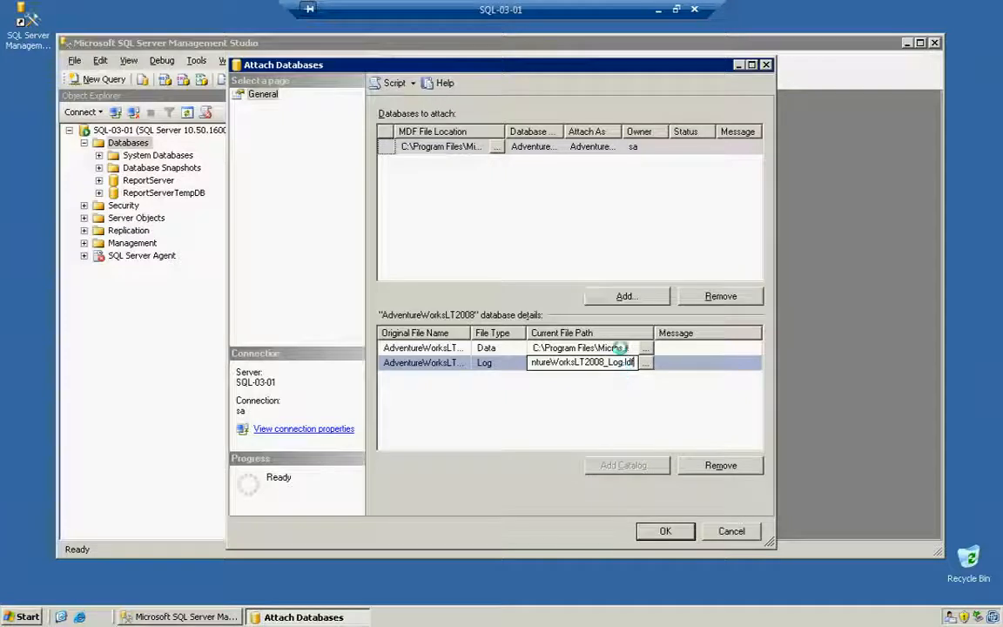
left_click(612, 348)
left_click(604, 361)
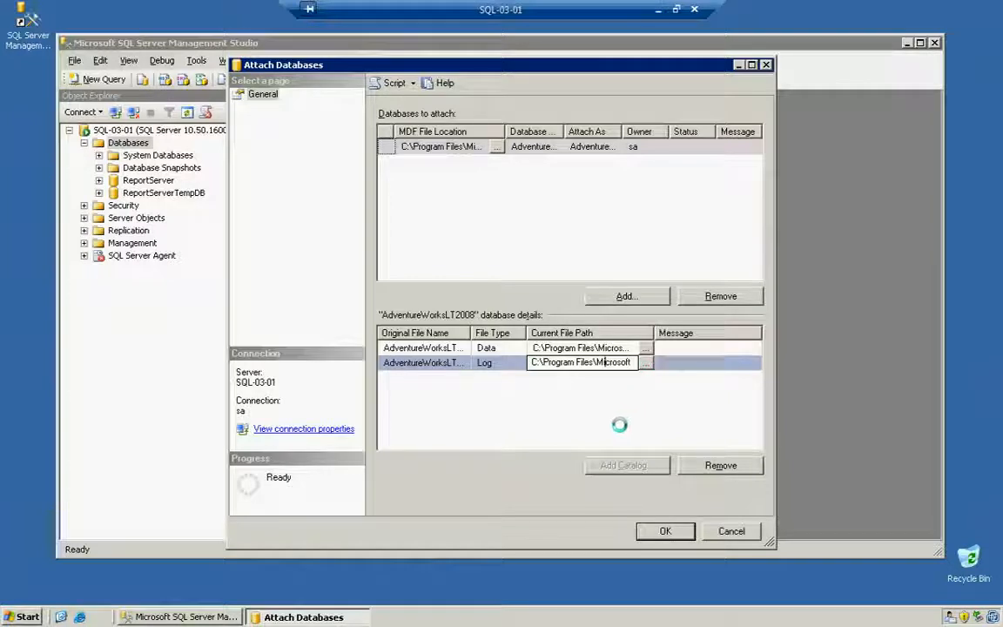
left_click(590, 350)
left_click(589, 363)
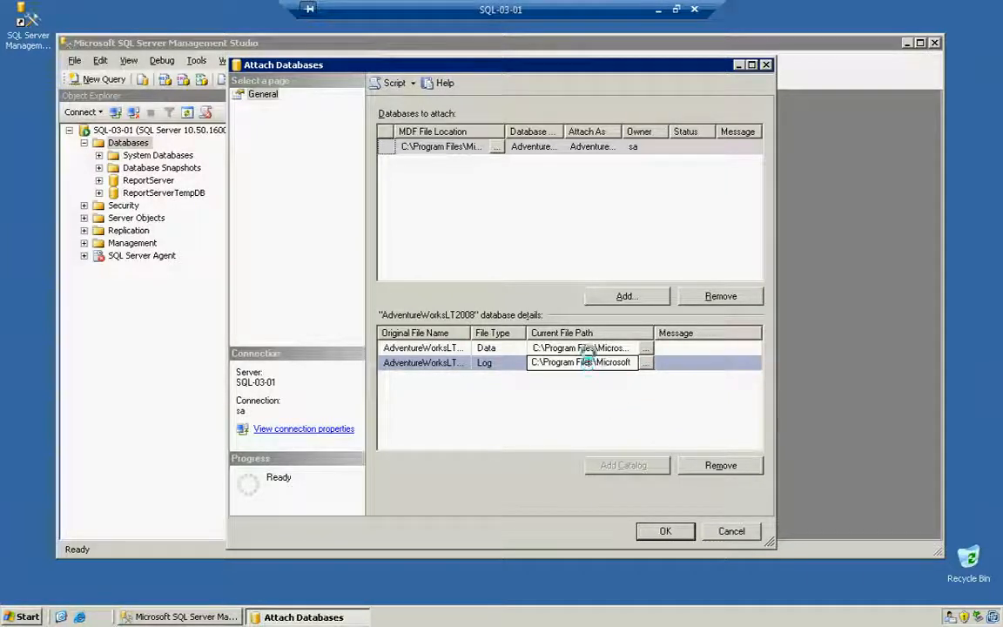
left_click(540, 347)
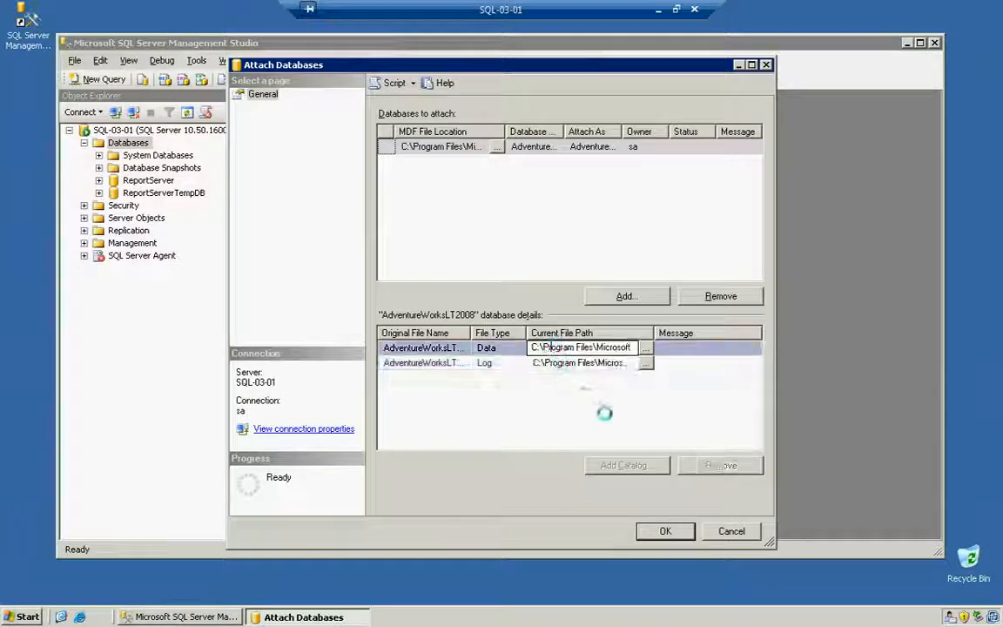
Confirm attaching AdventureWorksLT2008 and select the database under the server's Databases.
left_click(660, 531)
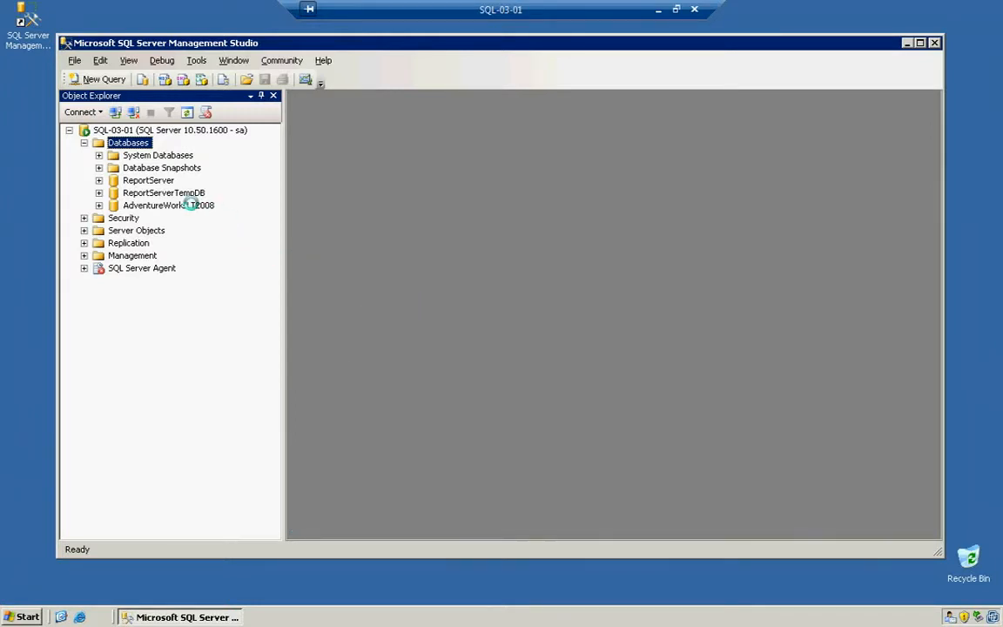
left_click(149, 206)
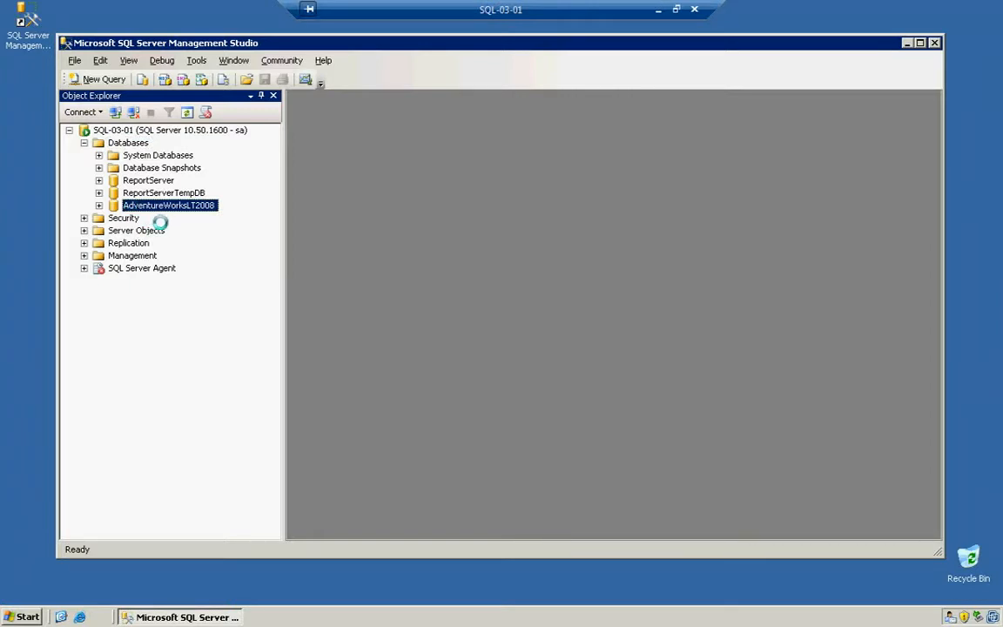